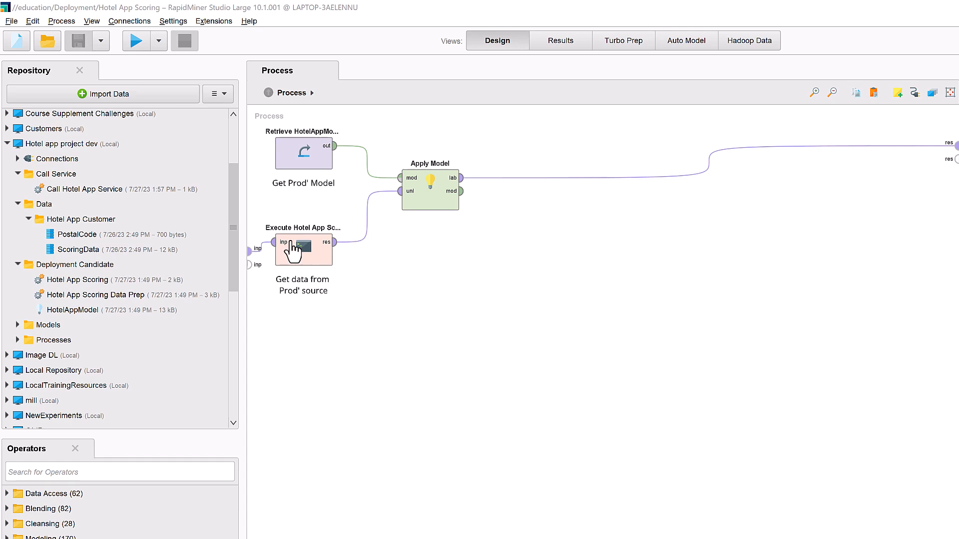
Look up the hotel-app-scoring endpoint's URL in AI Hub, and open the Call Hotel App Service process in RapidMiner Studio
drag(234, 242, 223, 380)
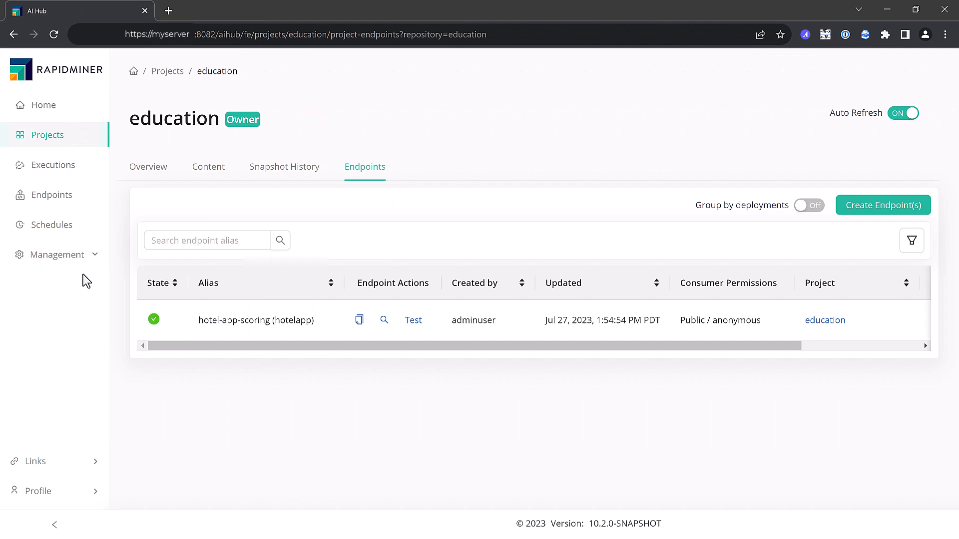
click(384, 319)
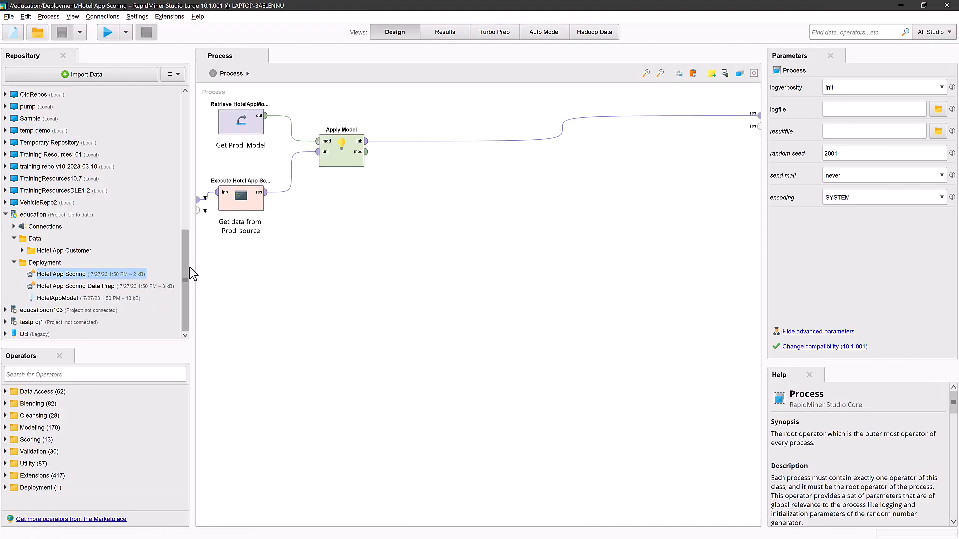
scroll(152, 141, up, 1)
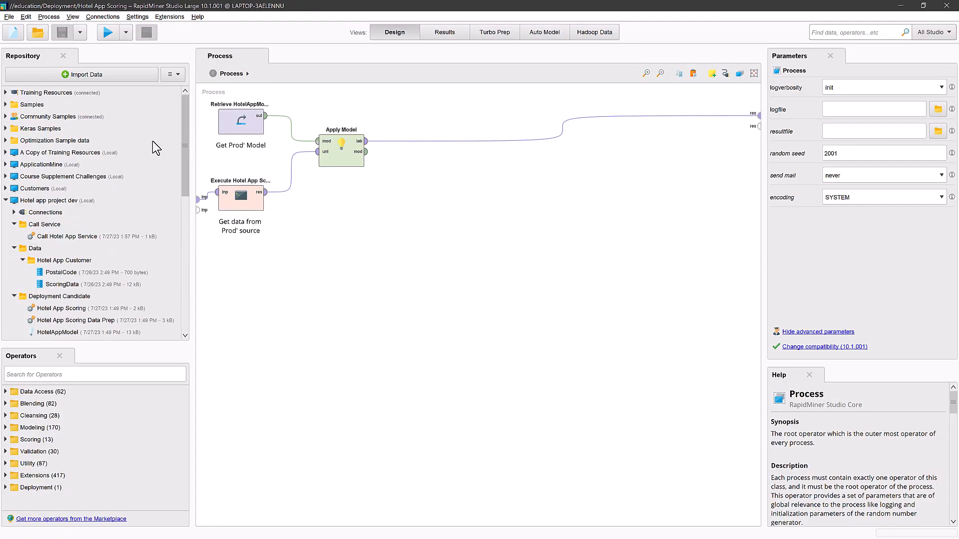
double_click(59, 238)
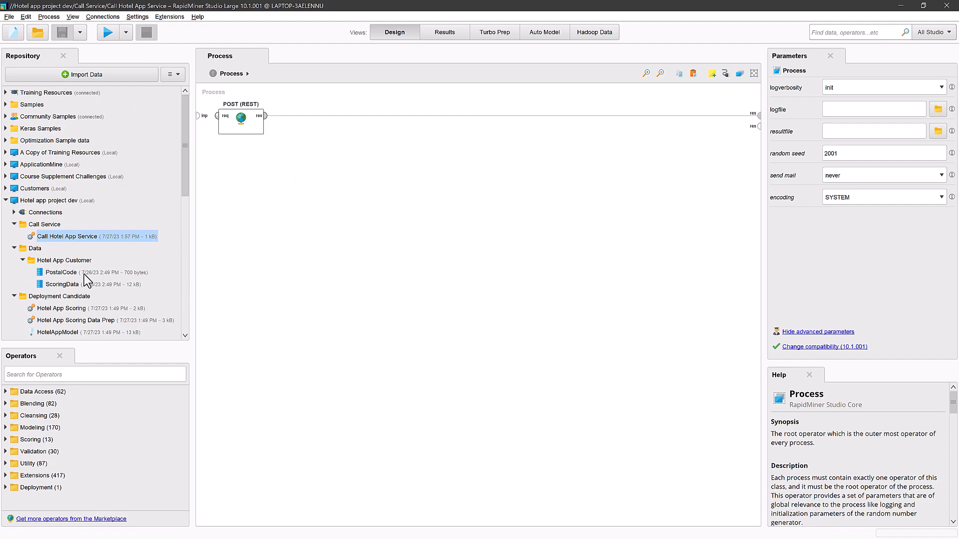
View the ScoringData table from Hotel App Customer, and open the Hotel App Scoring Data Prep process from Deployment Candidate
click(62, 285)
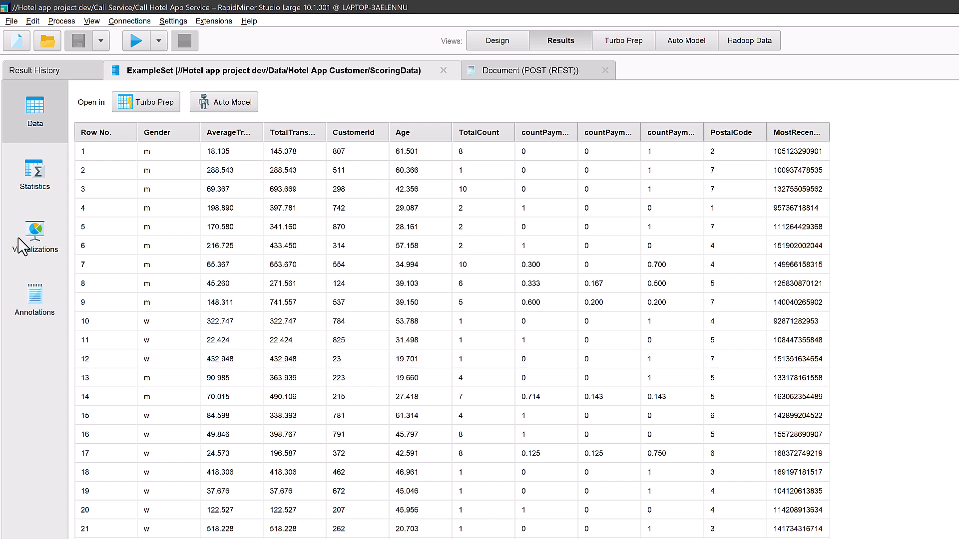
click(493, 44)
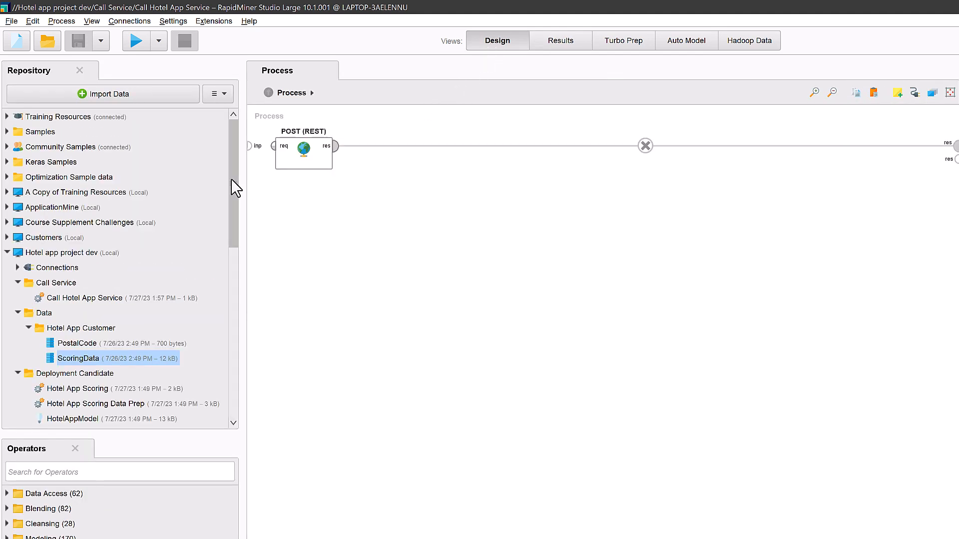
drag(235, 187, 226, 252)
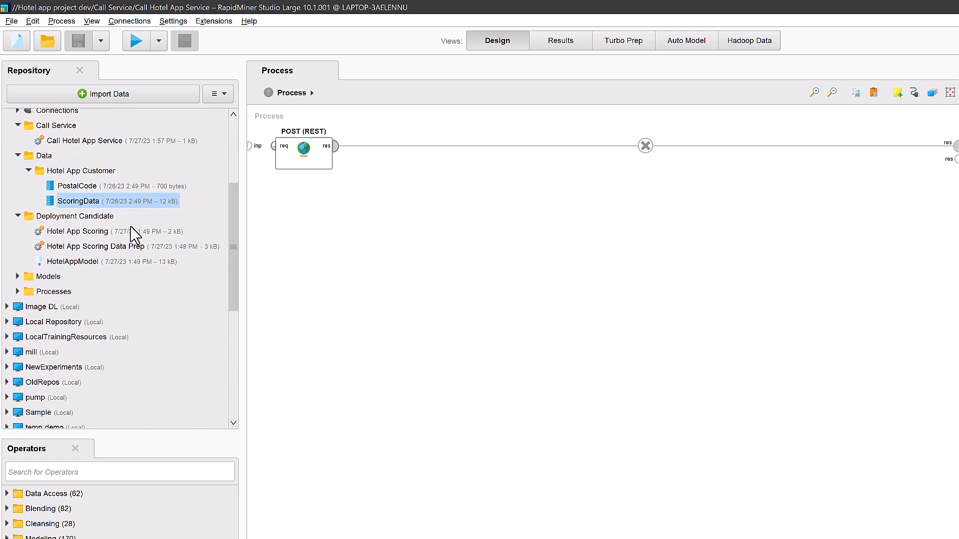
double_click(58, 246)
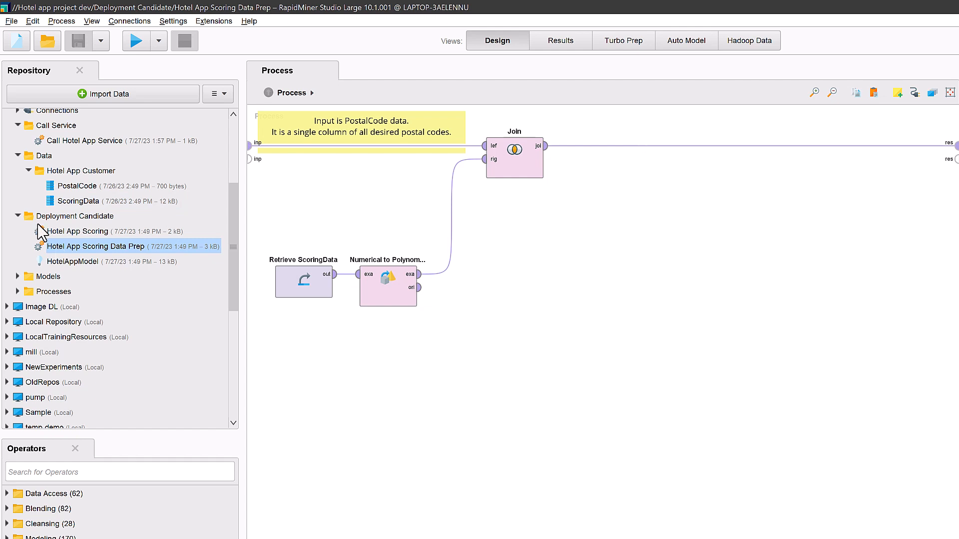
Run the Hotel App Data Prep Dev process from the Processes folder and examine its resulting example set
click(12, 277)
click(18, 292)
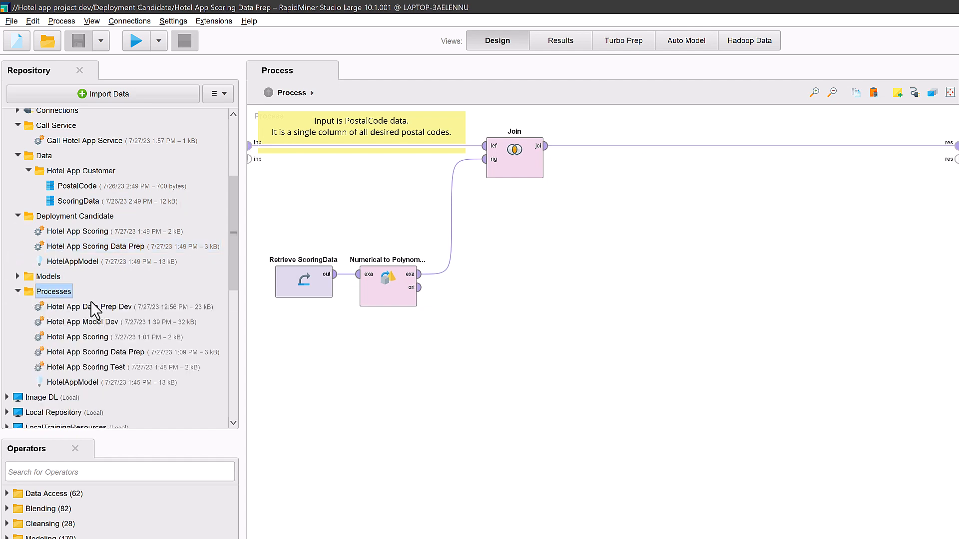
double_click(78, 307)
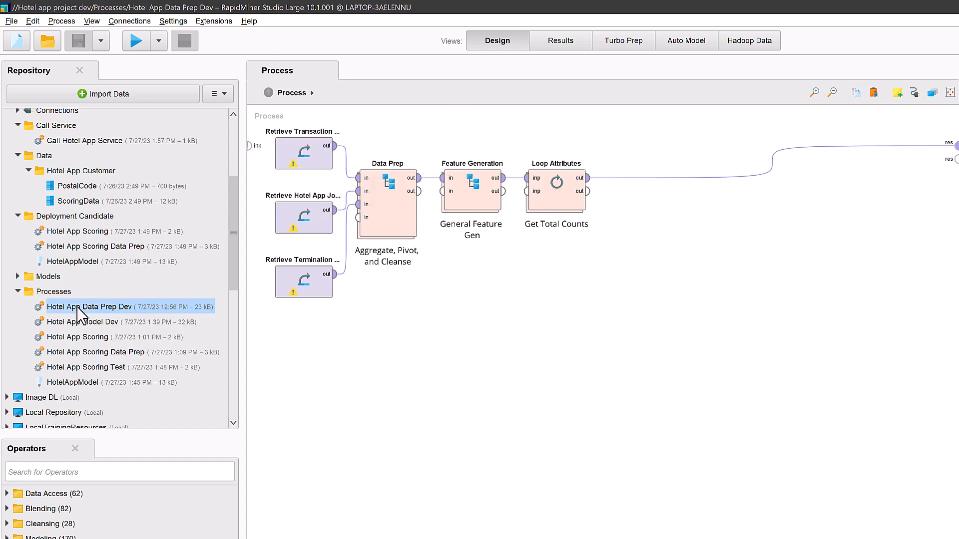
click(133, 44)
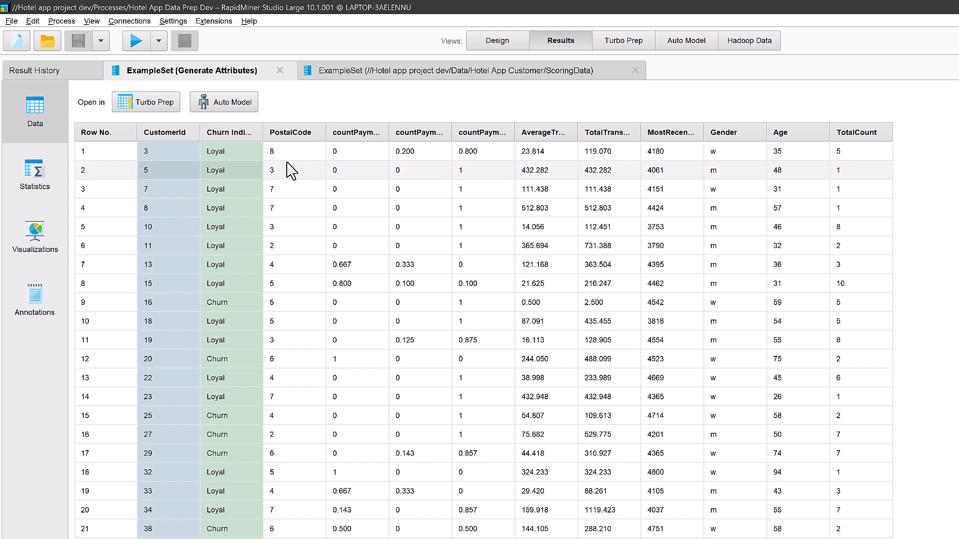
click(492, 44)
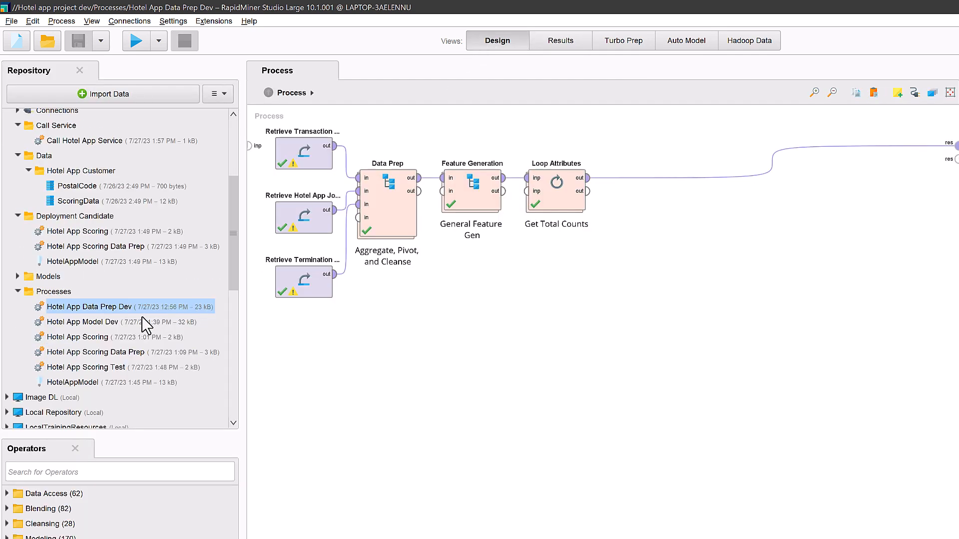
Open Hotel App Model Dev down to its Select Subprocess level and list the contents of the repository's Models folder
double_click(85, 323)
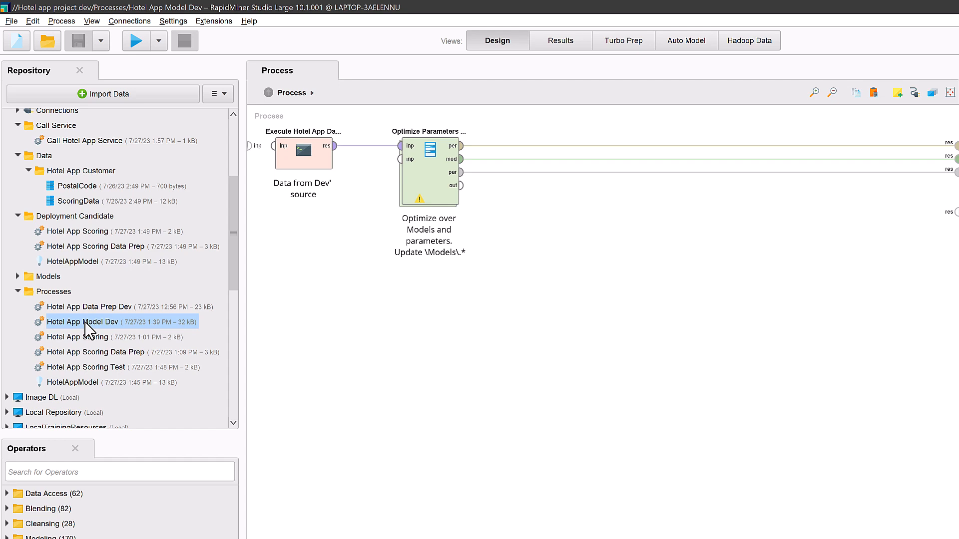
double_click(433, 187)
double_click(304, 172)
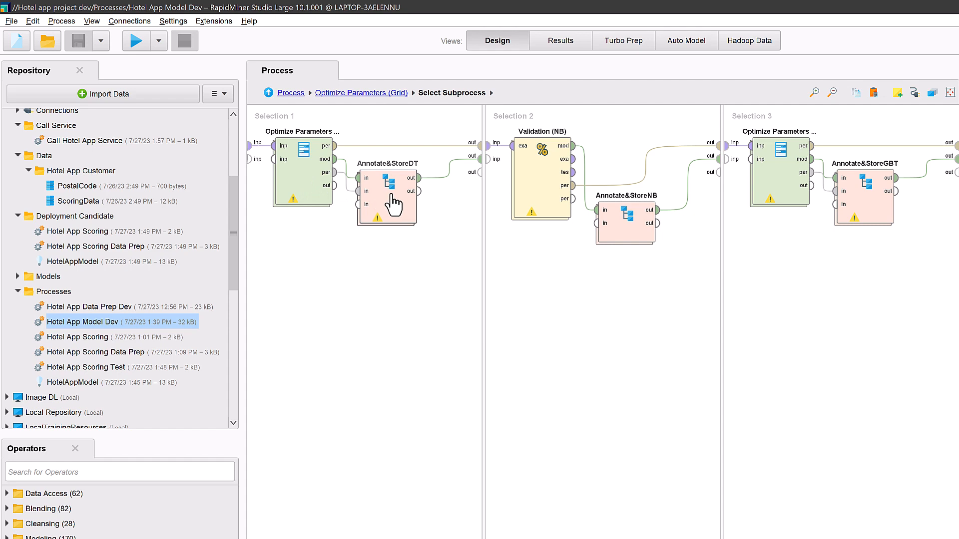
click(14, 277)
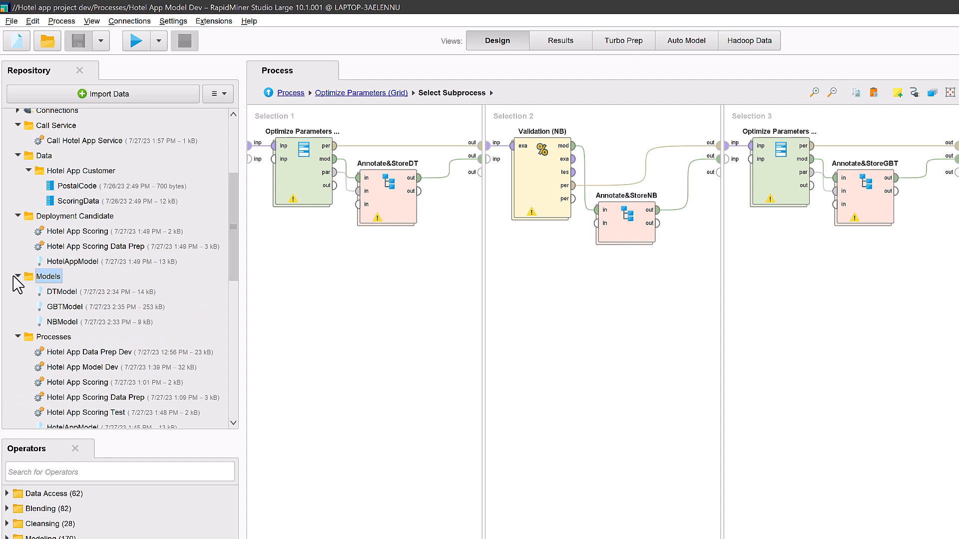
Examine the annotations list of the Annotate operator inside Annotate&StoreDT without changing it
double_click(383, 204)
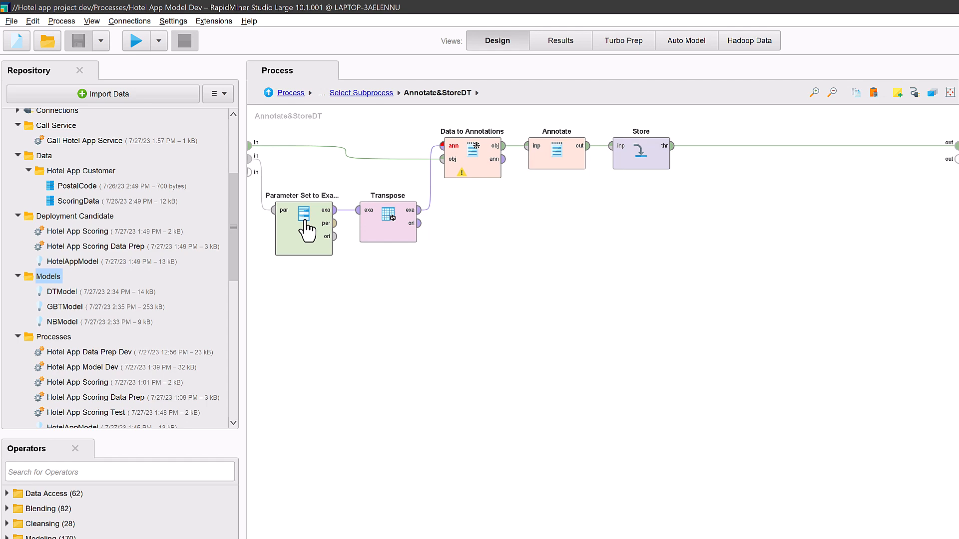
double_click(558, 157)
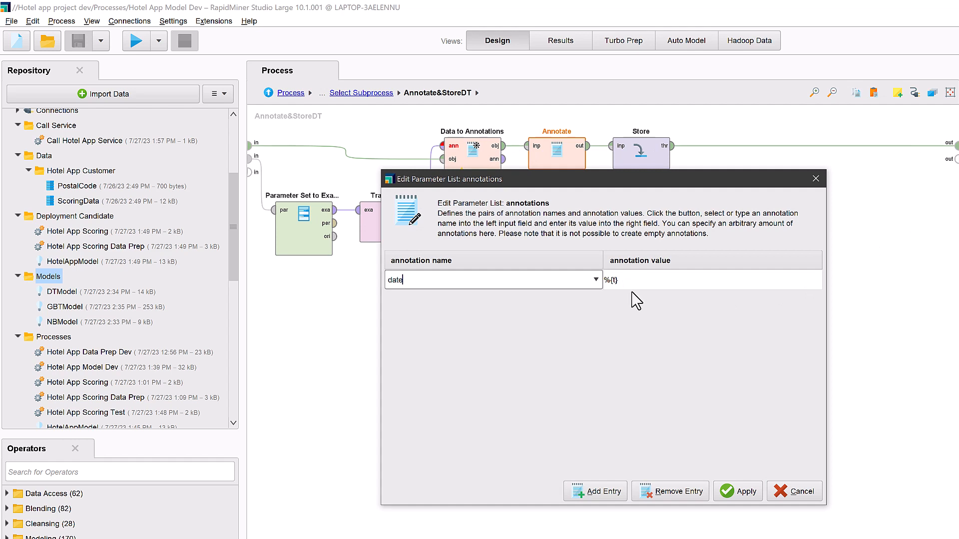
click(794, 491)
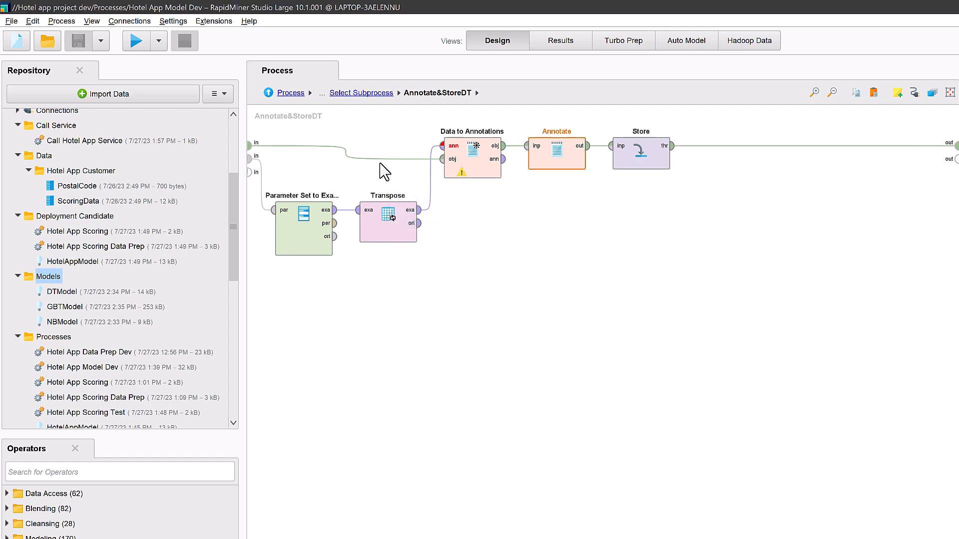
Examine the operators inside Annotate&StoreNB and Annotate&StoreGBT, and return to the top level of the process
click(361, 94)
double_click(635, 238)
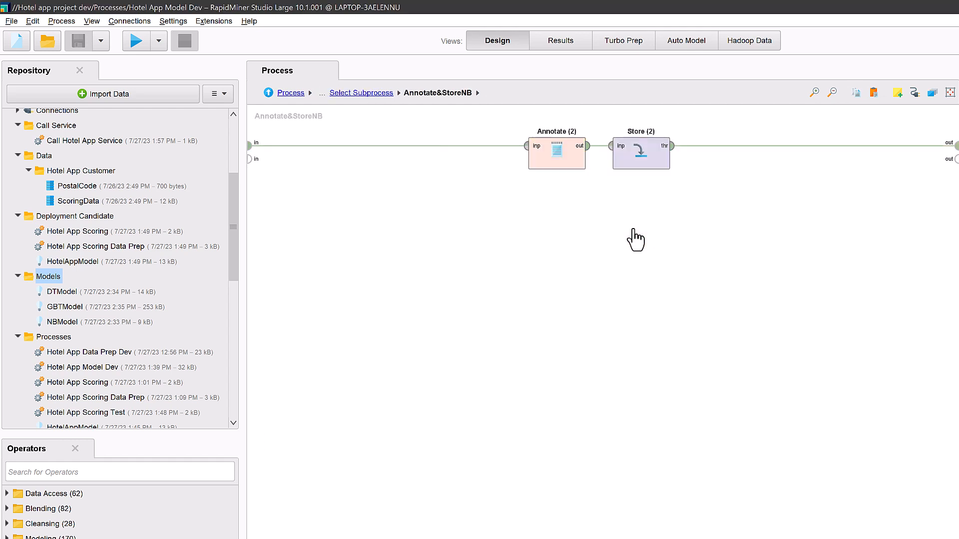
click(362, 93)
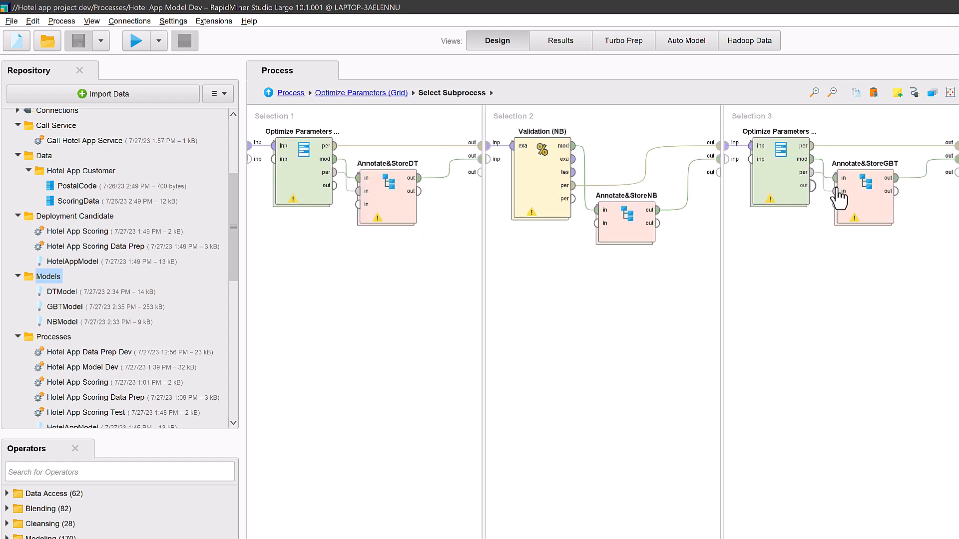
drag(839, 198, 841, 194)
double_click(864, 203)
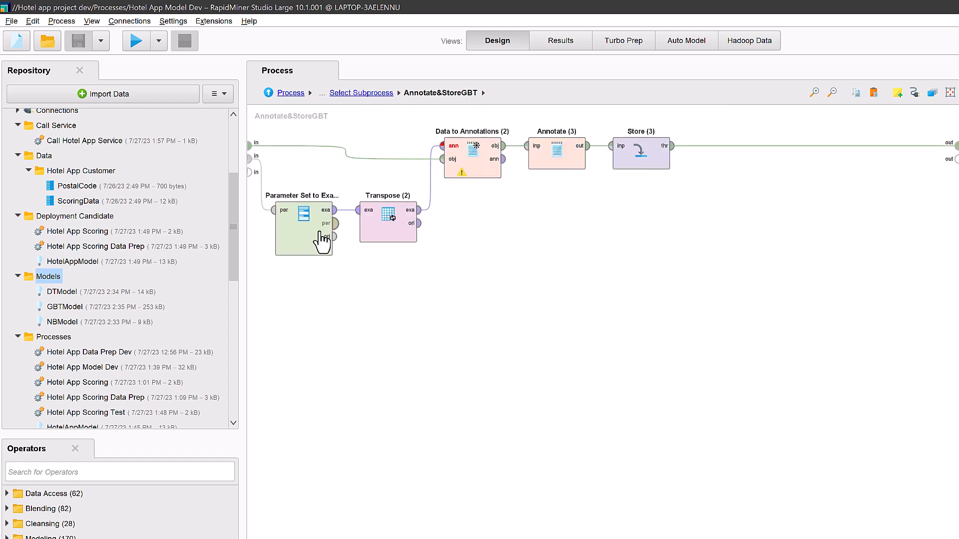
click(280, 93)
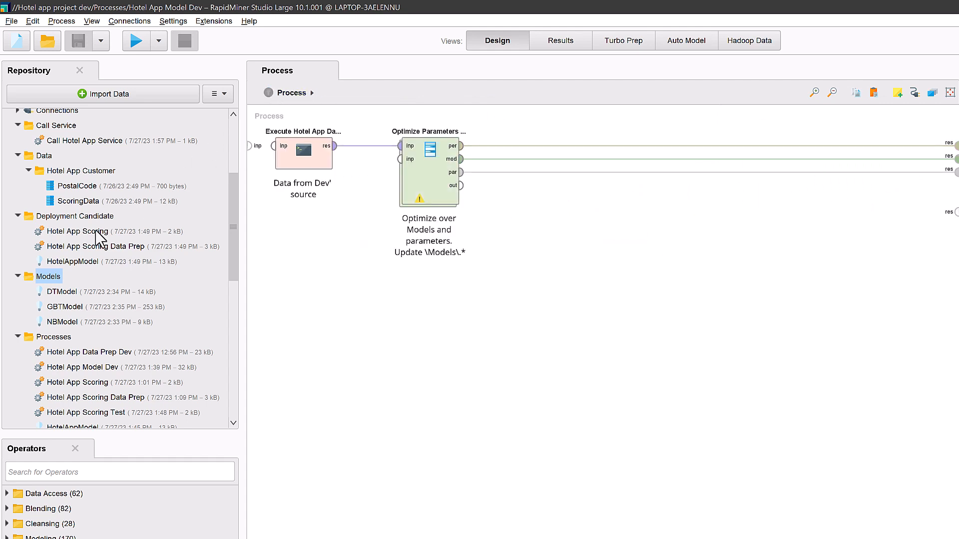
Load the metadata of DTModel in the Models folder and review its full list of annotations
click(56, 292)
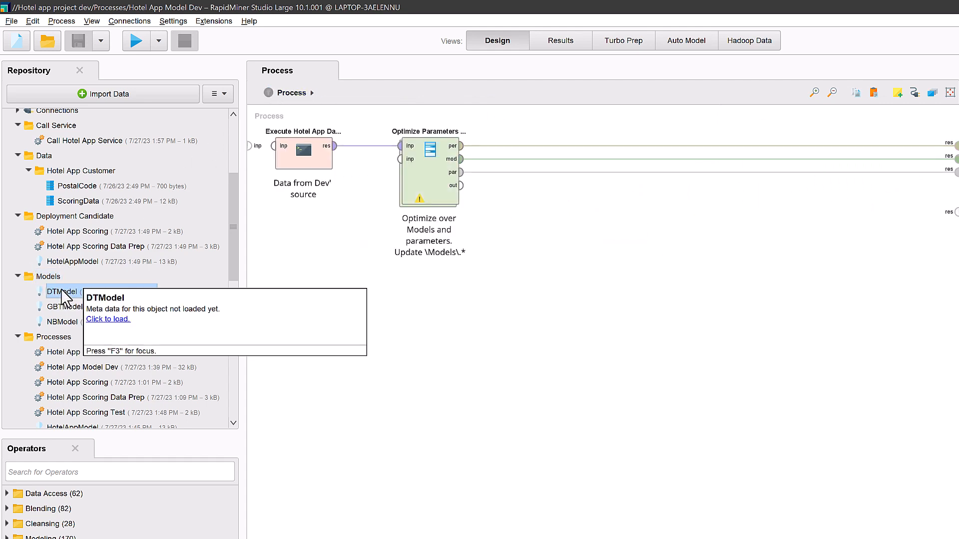
key(F3)
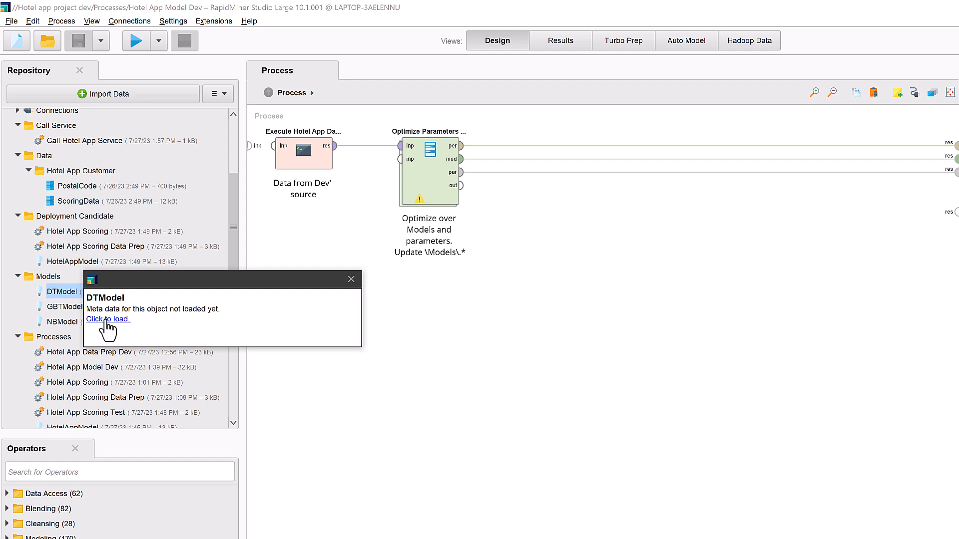
click(107, 320)
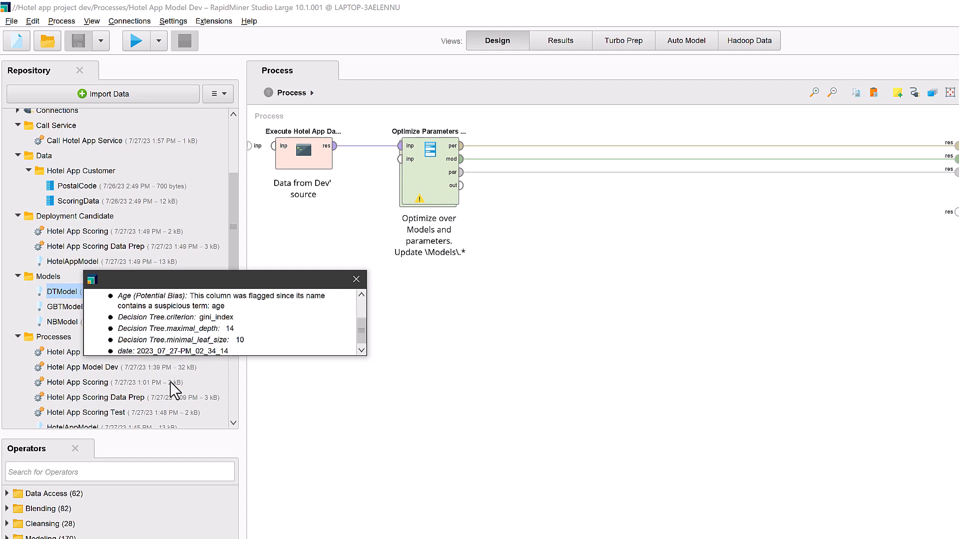
drag(172, 357, 172, 454)
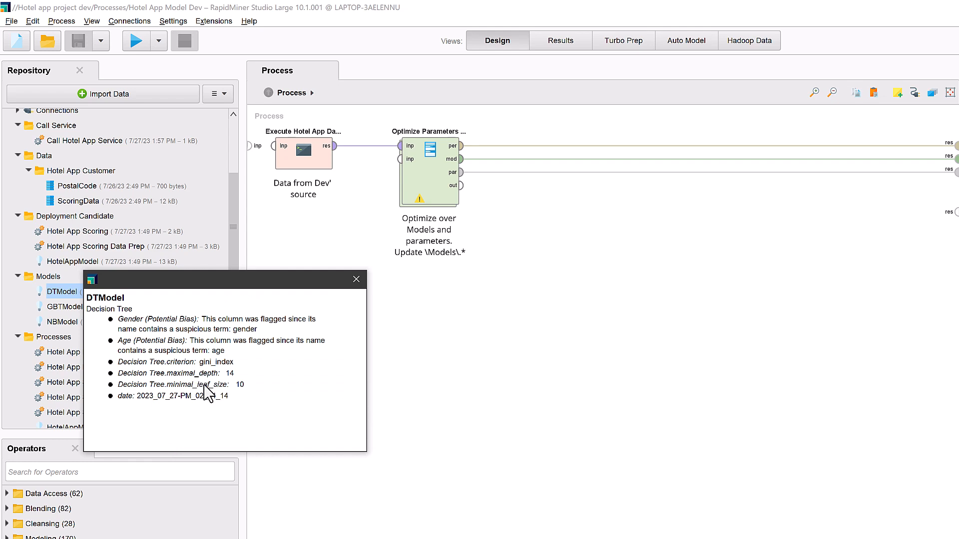
click(356, 279)
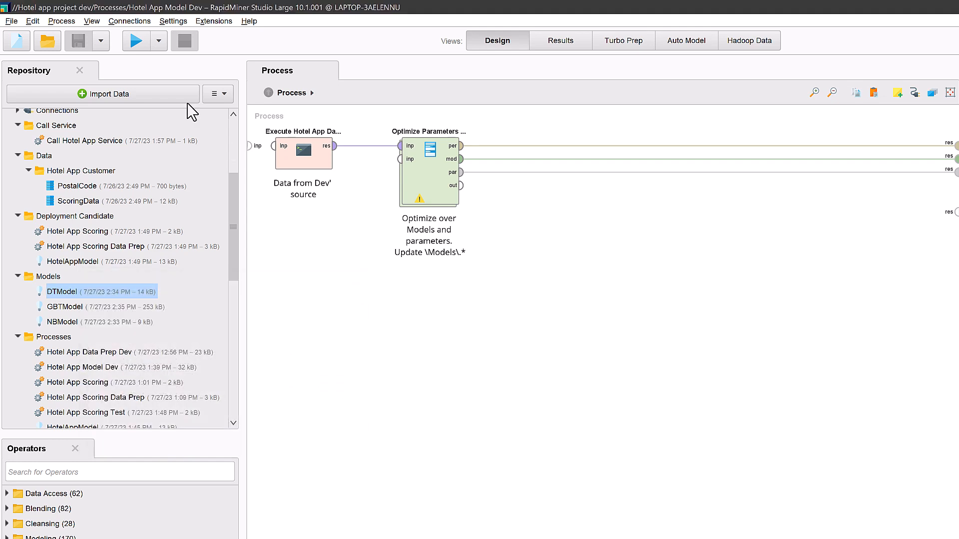
Run the Hotel App Model Dev process and inspect the DT AUC operator's parameters inside Validation DT
click(137, 40)
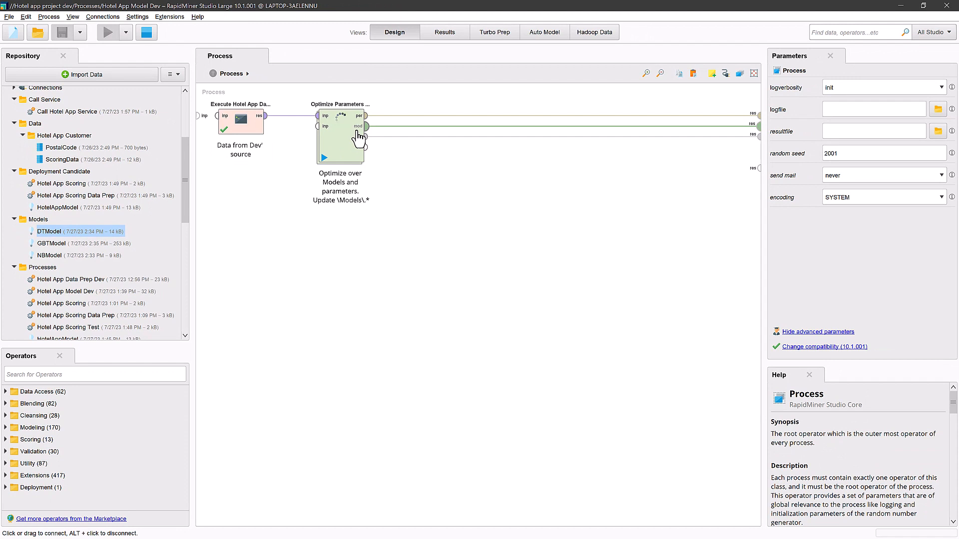
double_click(358, 137)
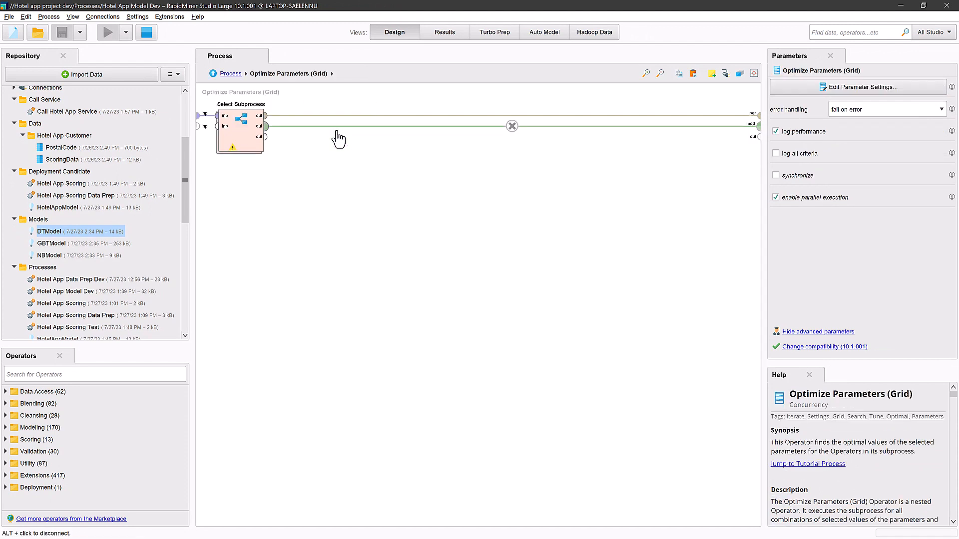
double_click(231, 130)
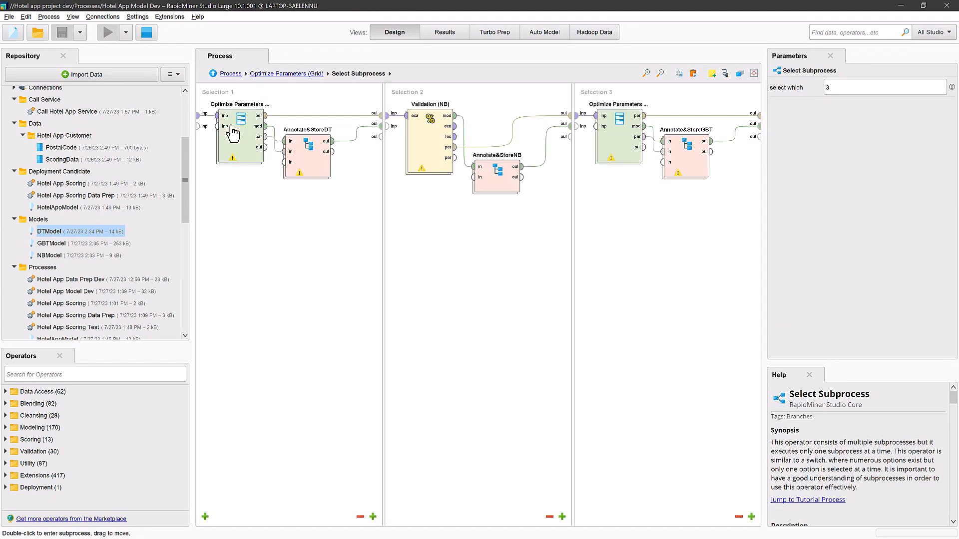
double_click(232, 134)
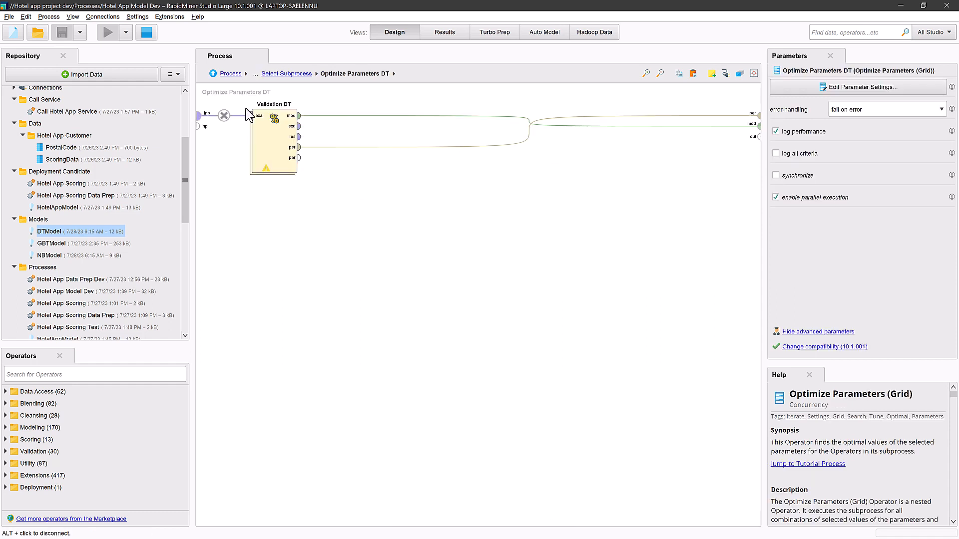
double_click(277, 133)
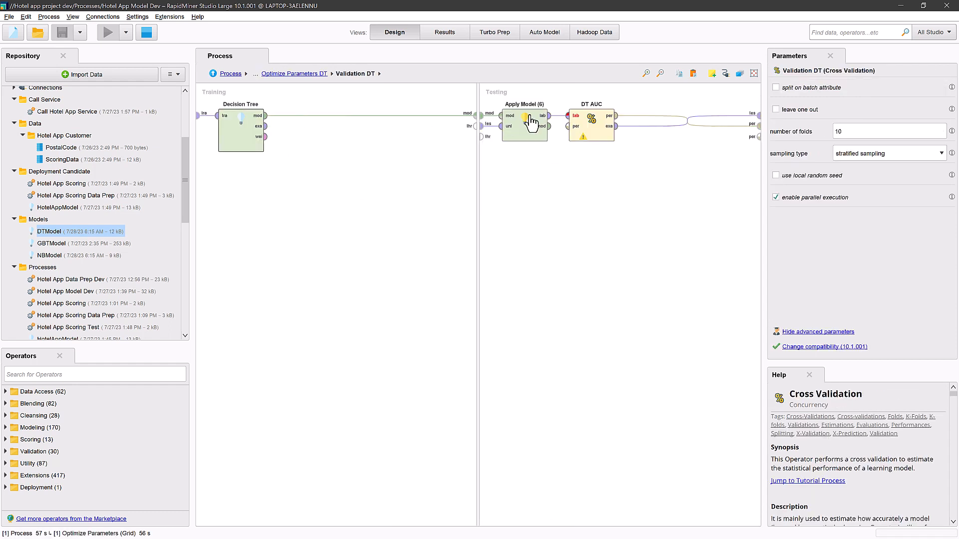
click(599, 126)
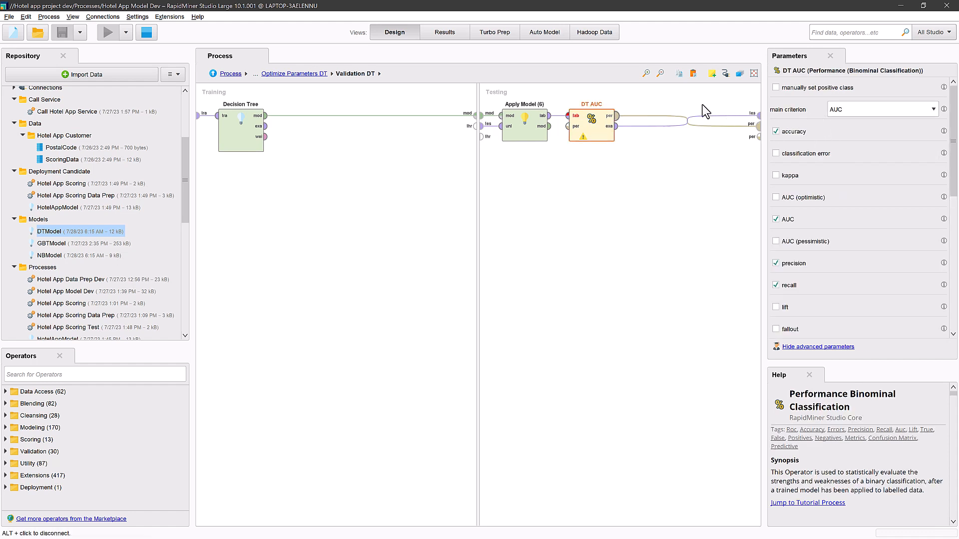
Sort the Optimize Parameters GBT results by AUC in descending order
click(230, 74)
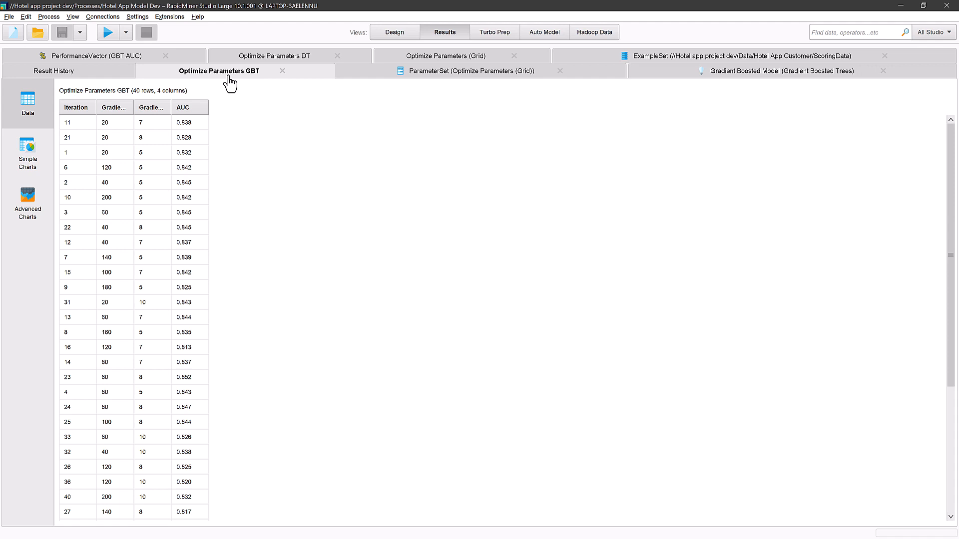
click(192, 109)
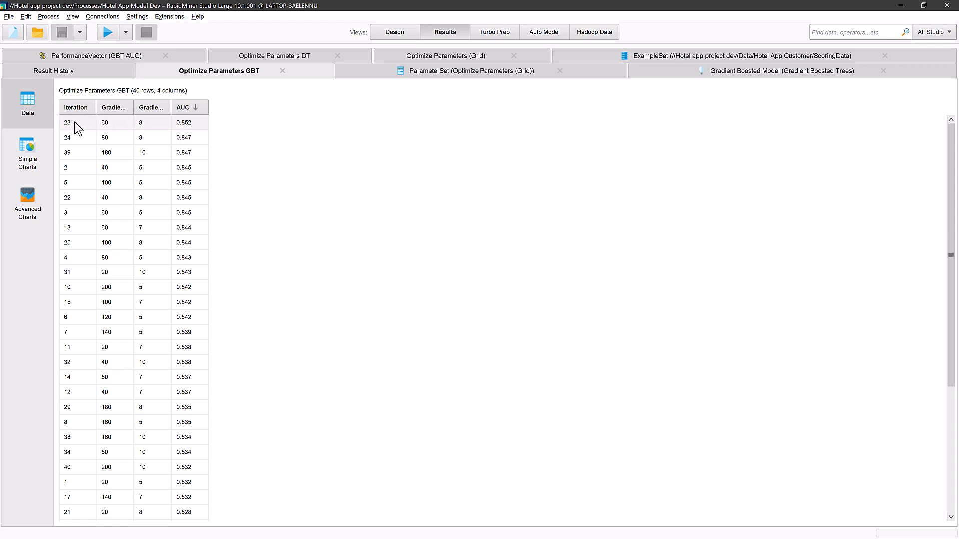
Widen the parameter columns of the Optimize Parameters GBT results and review the ParameterSet and Gradient Boosted Model results
double_click(134, 108)
drag(272, 106, 375, 101)
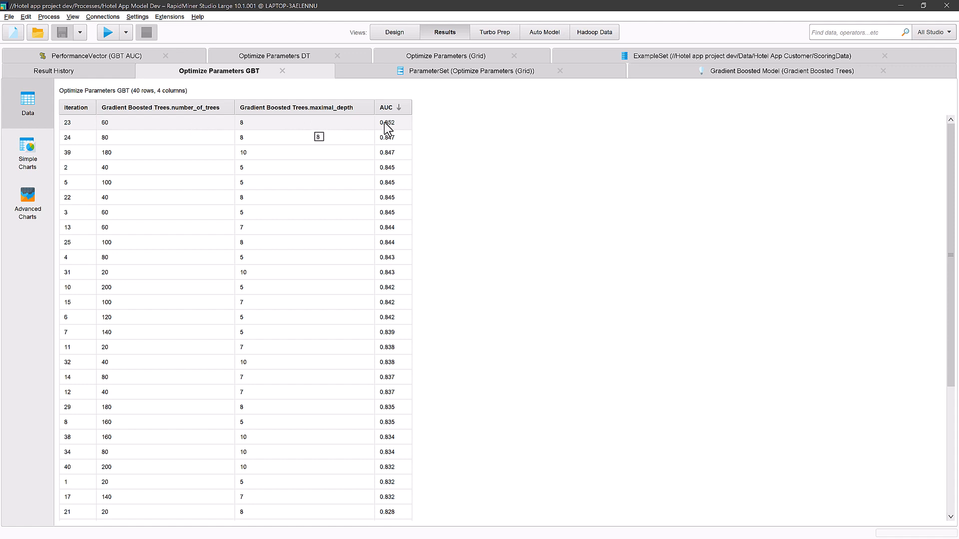
click(449, 80)
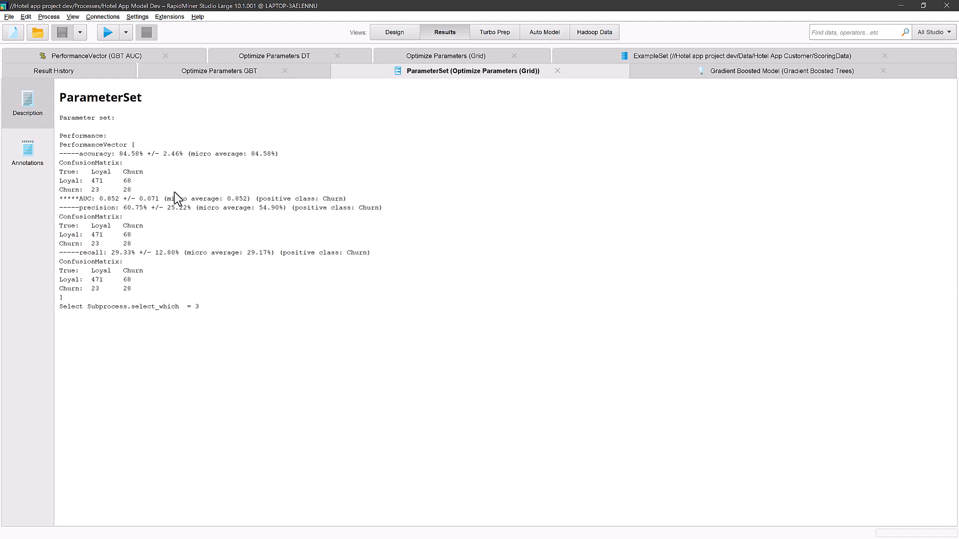
click(715, 74)
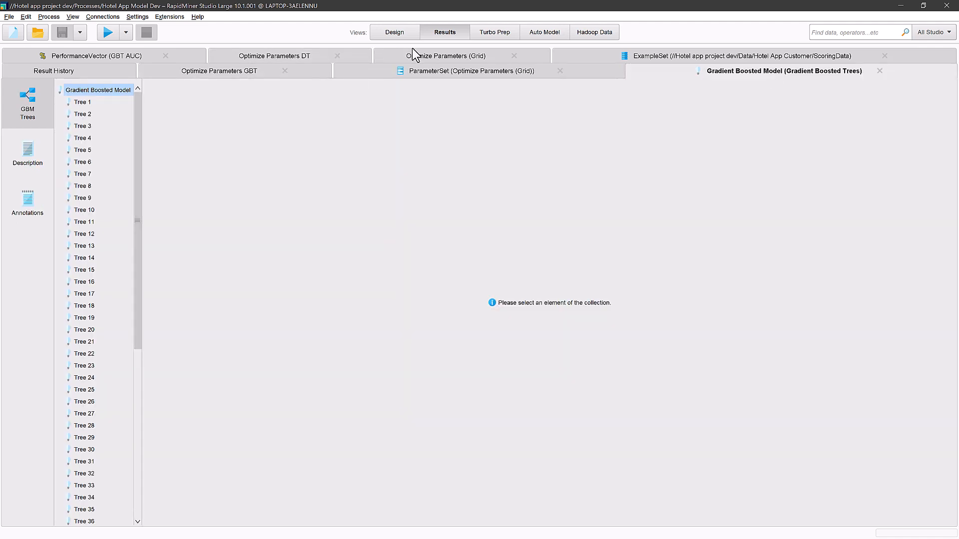
click(436, 58)
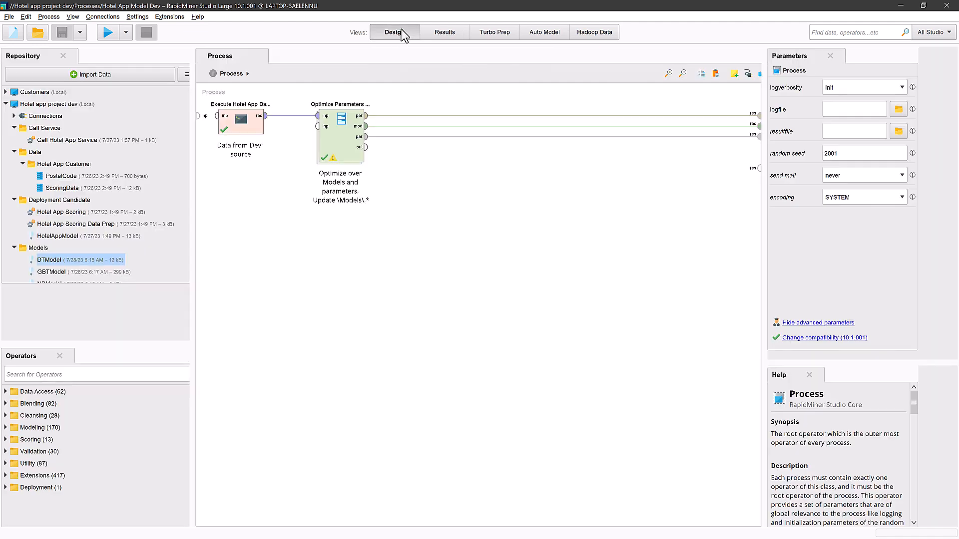
Open the Hotel App Scoring process from the Processes folder and inspect which model its Retrieve HotelAppModel operator loads
click(401, 33)
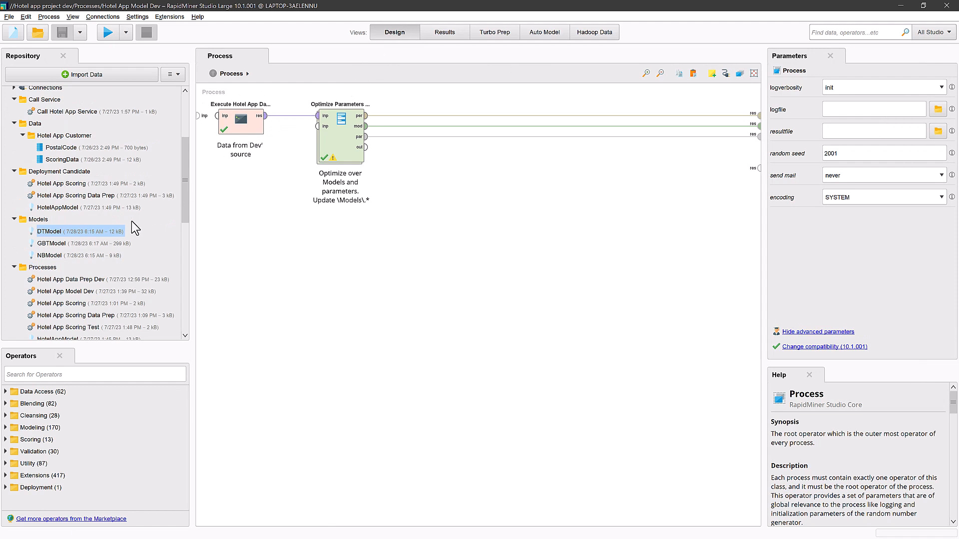
click(57, 244)
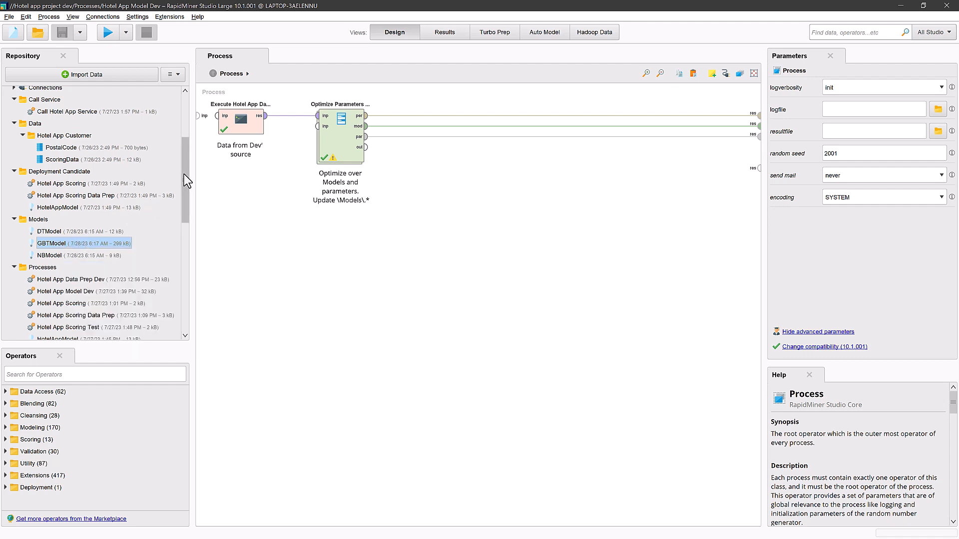
drag(182, 181, 175, 210)
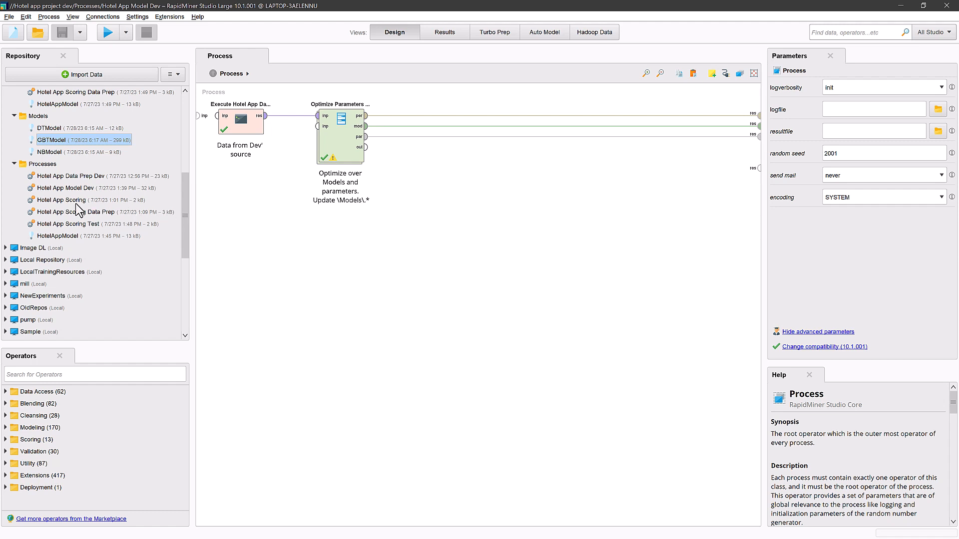
click(51, 200)
double_click(51, 201)
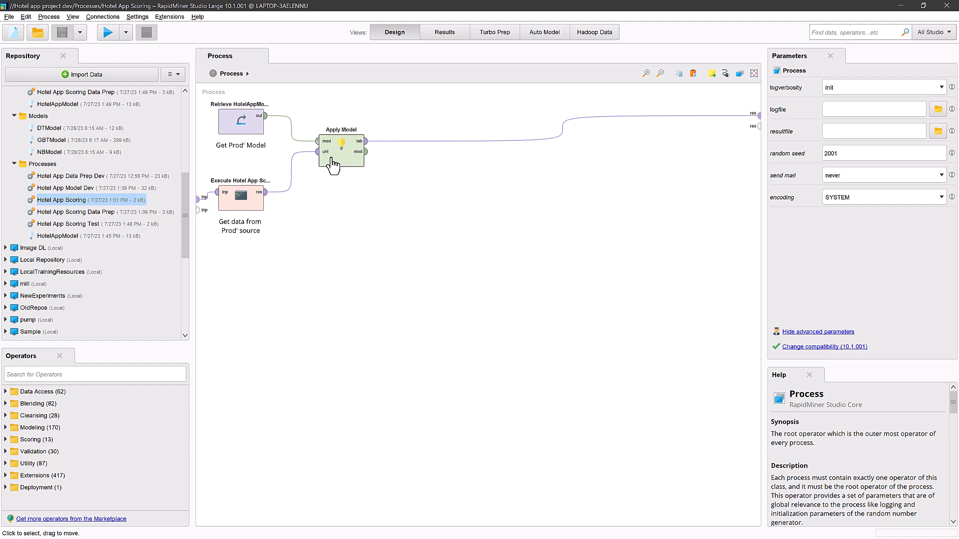
click(241, 132)
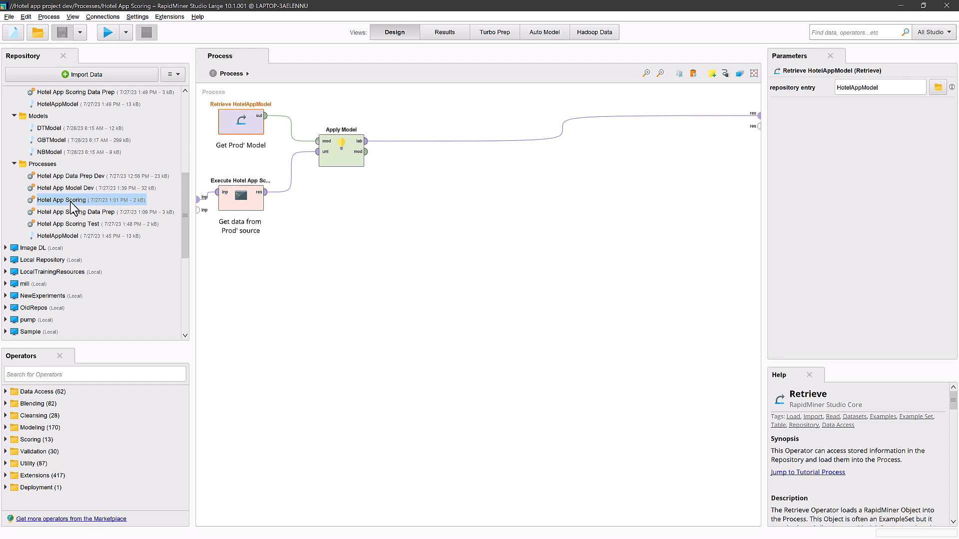
click(57, 238)
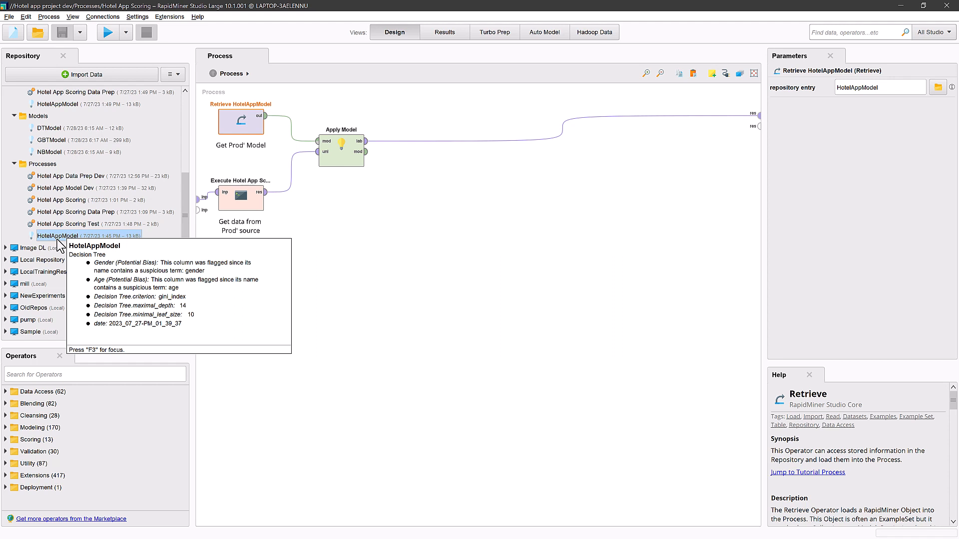
Store GBTModel over HotelAppModel in the Processes folder of Hotel app project dev, and check the stored model's annotations
double_click(57, 141)
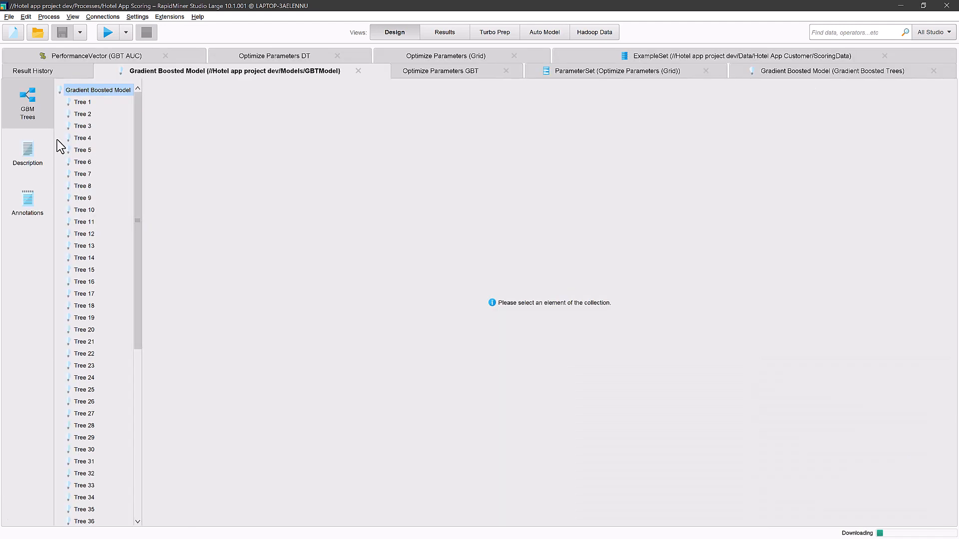
right_click(247, 71)
click(286, 149)
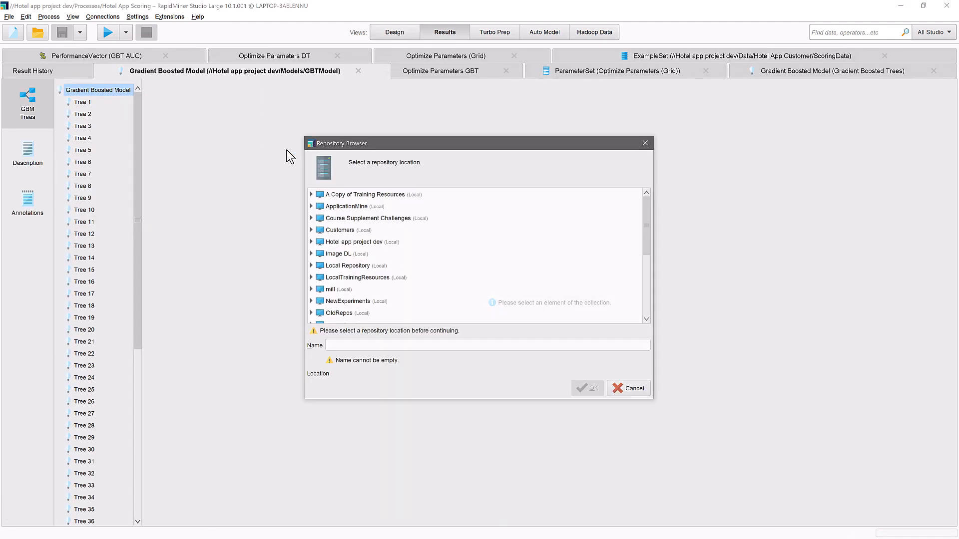
double_click(318, 244)
double_click(322, 295)
scroll(340, 310, down, 1)
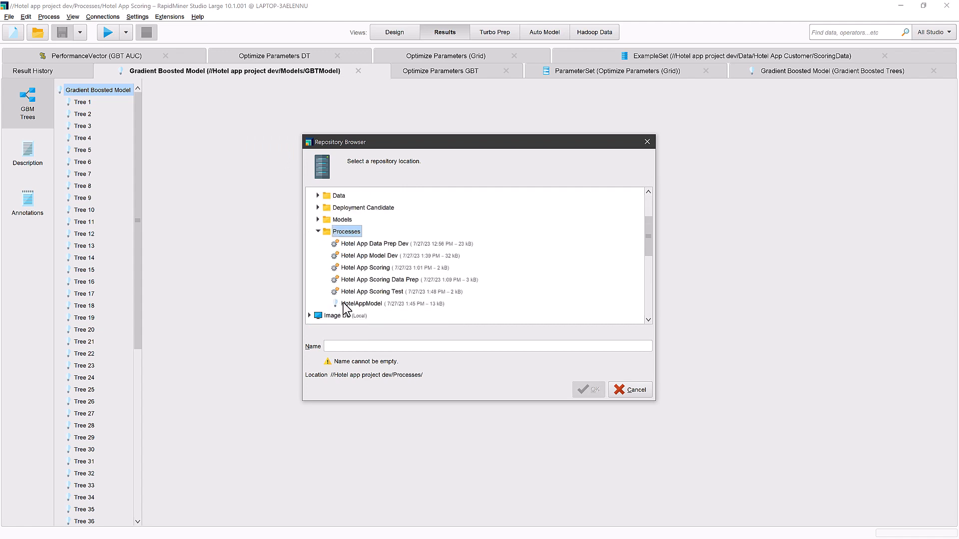
click(358, 305)
click(577, 393)
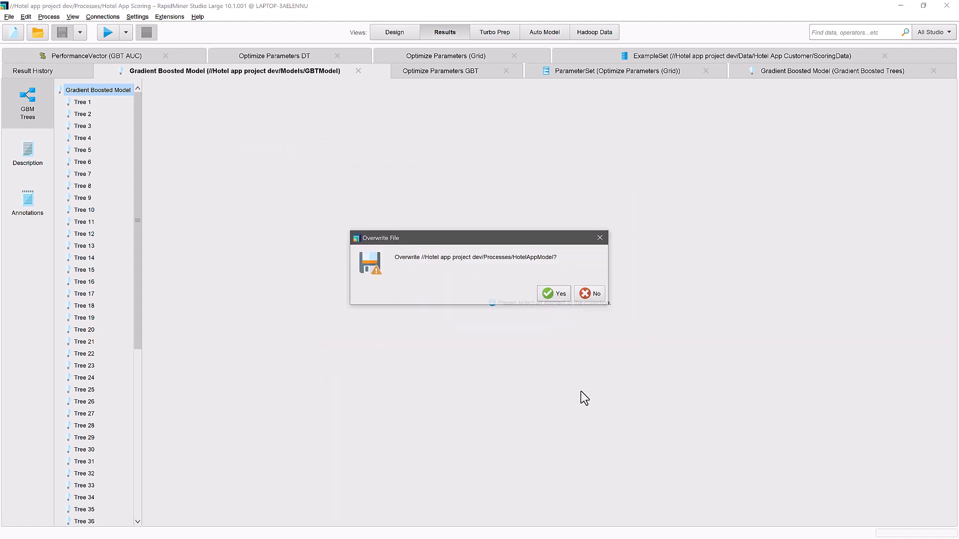
click(547, 293)
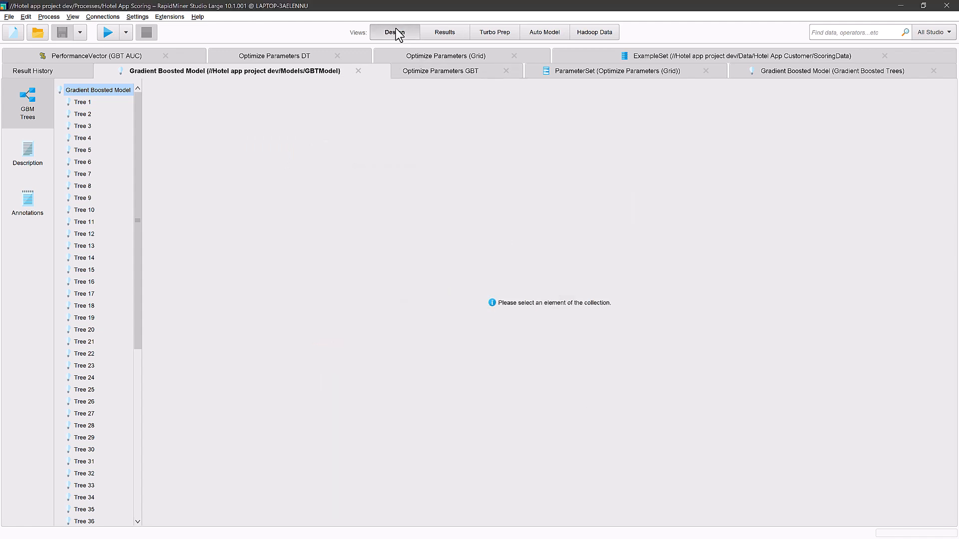
click(396, 32)
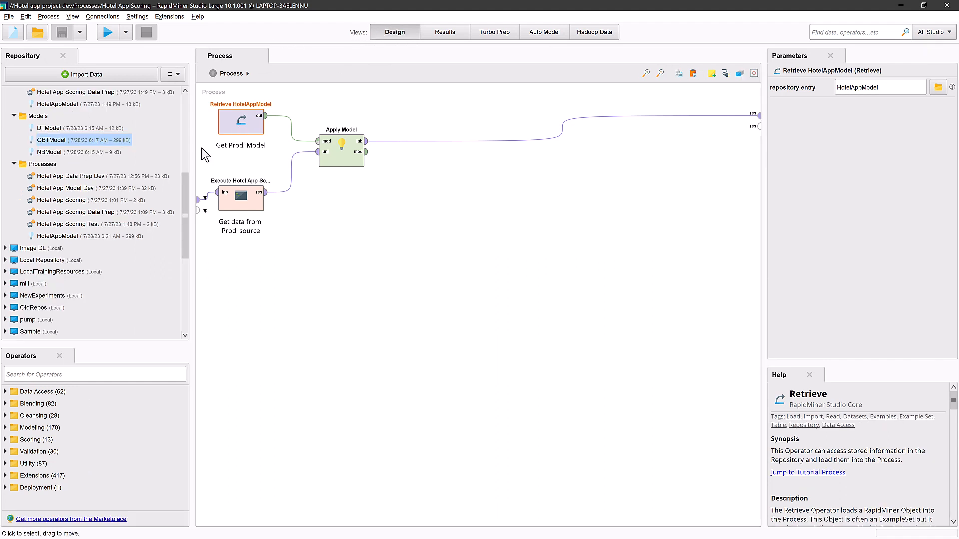
click(60, 237)
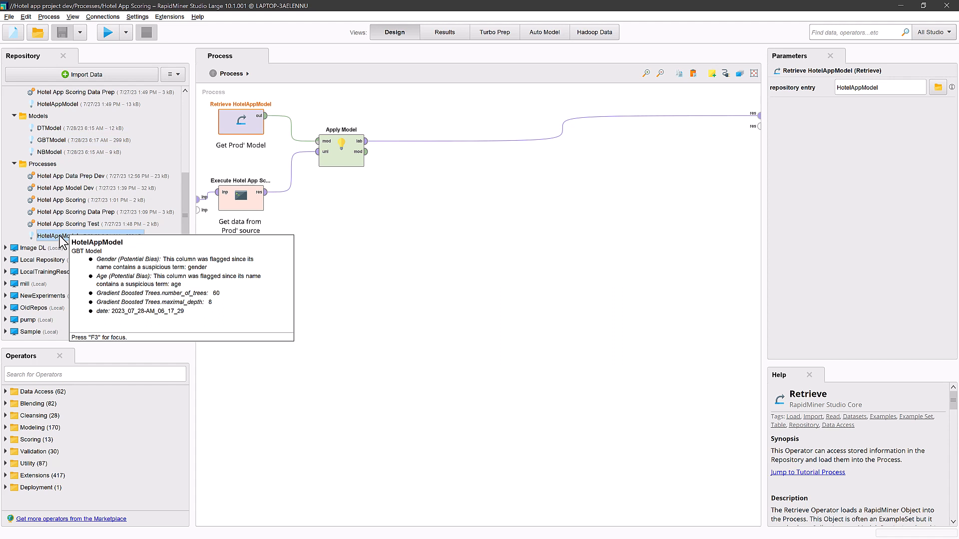
Show the Context settings of the Hotel App Scoring process and examine the data location of process input 1
click(232, 196)
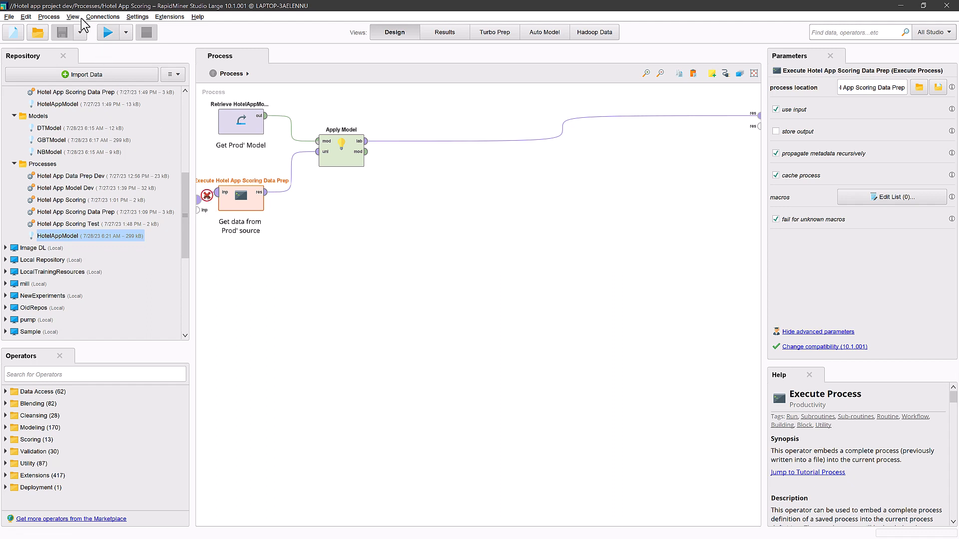
click(73, 17)
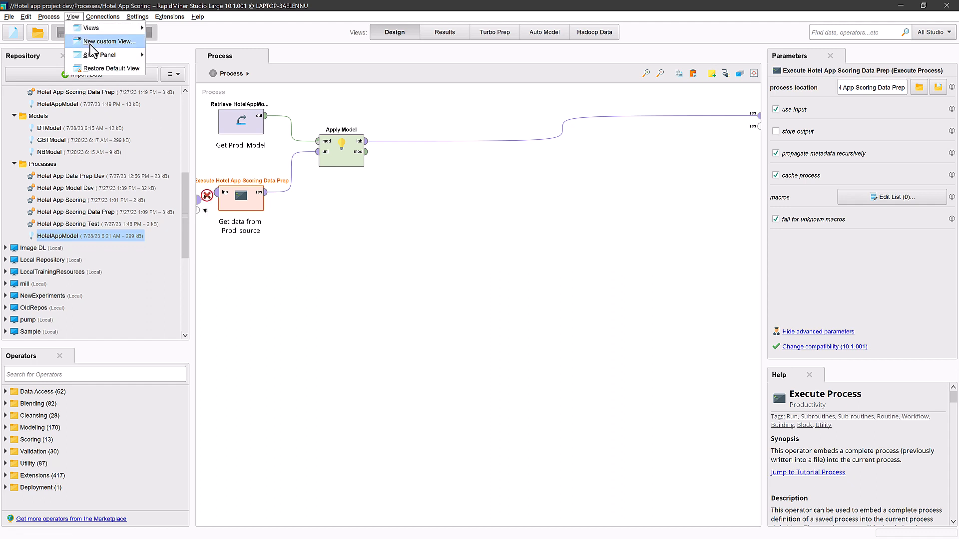
mouse_move(98, 57)
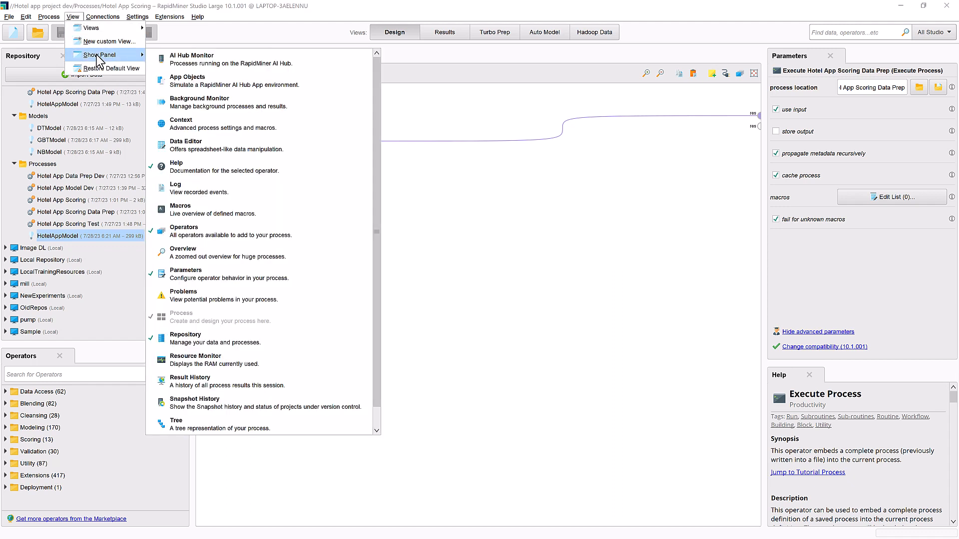
click(195, 125)
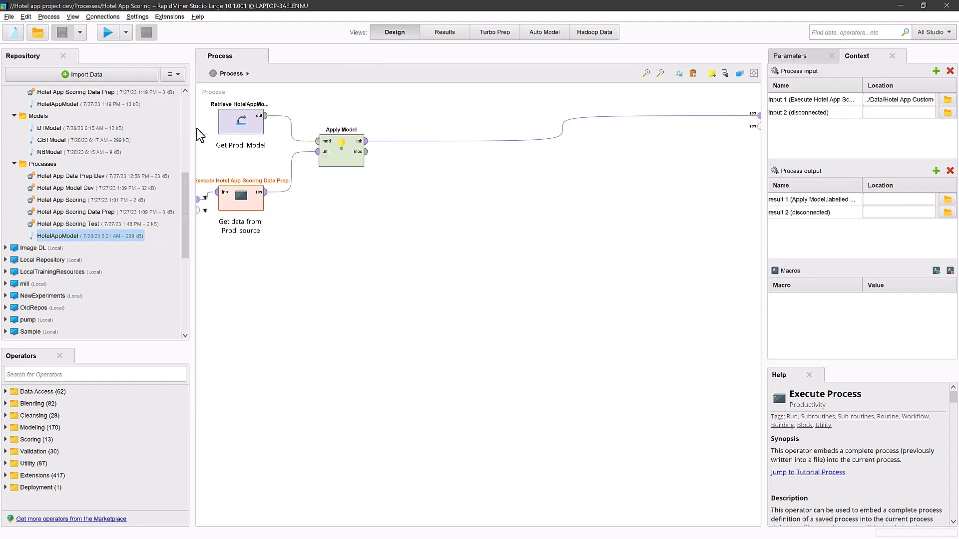
click(890, 100)
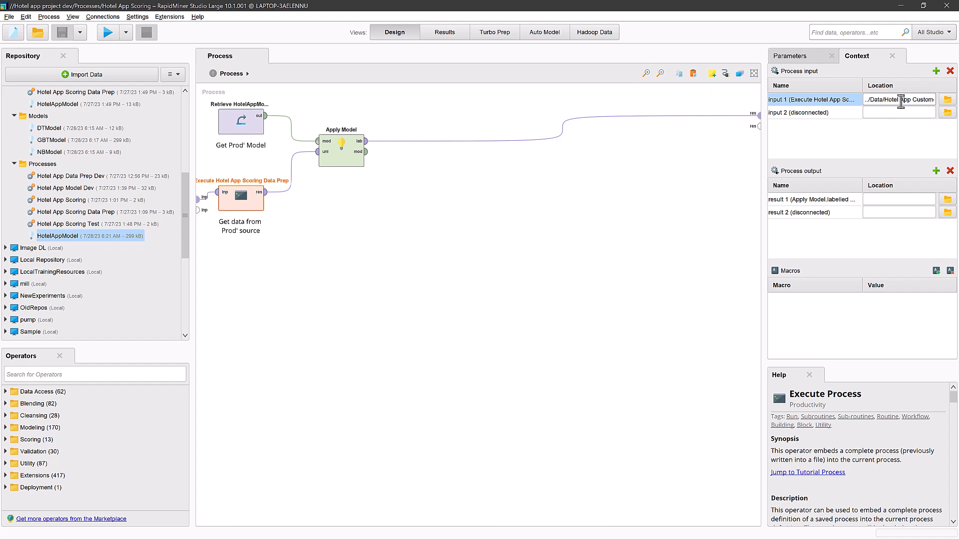
key(Right)
key(Right)
key(Right)
key(Right)
key(Right)
key(Right)
key(Right)
key(Right)
key(Right)
key(Right)
key(Right)
key(Right)
key(Right)
key(Right)
key(Right)
key(Right)
View the PostalCode data set from the Hotel App Customer folder and return to the process design
drag(183, 184, 142, 150)
click(67, 144)
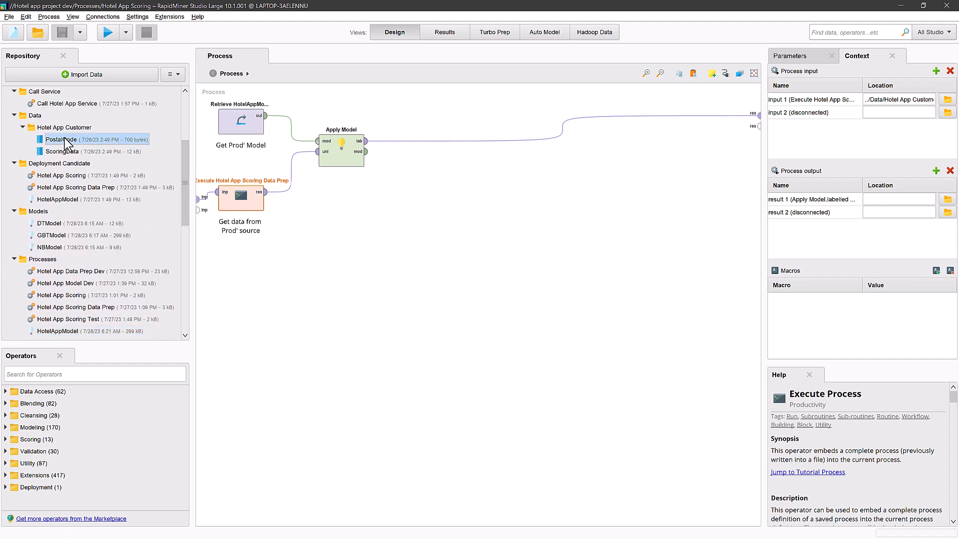
double_click(67, 144)
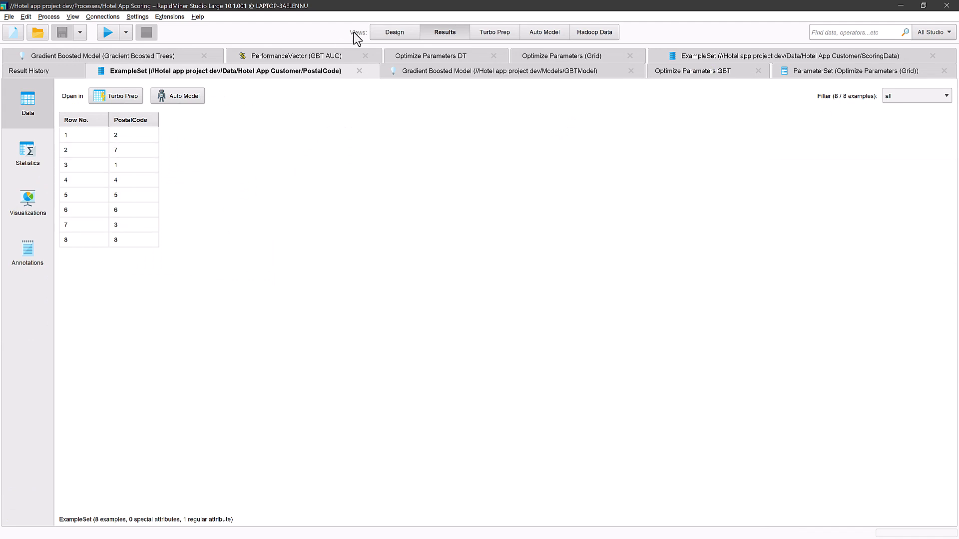
click(392, 33)
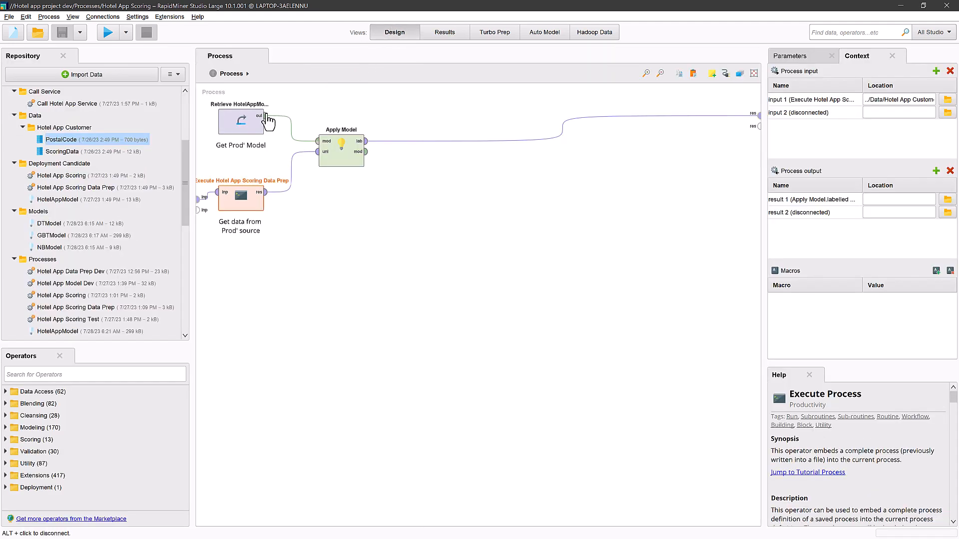
Open the embedded Hotel App Scoring Data Prep process and inspect the parameters of Join, Retrieve ScoringData and Numerical to Polynominal
double_click(236, 207)
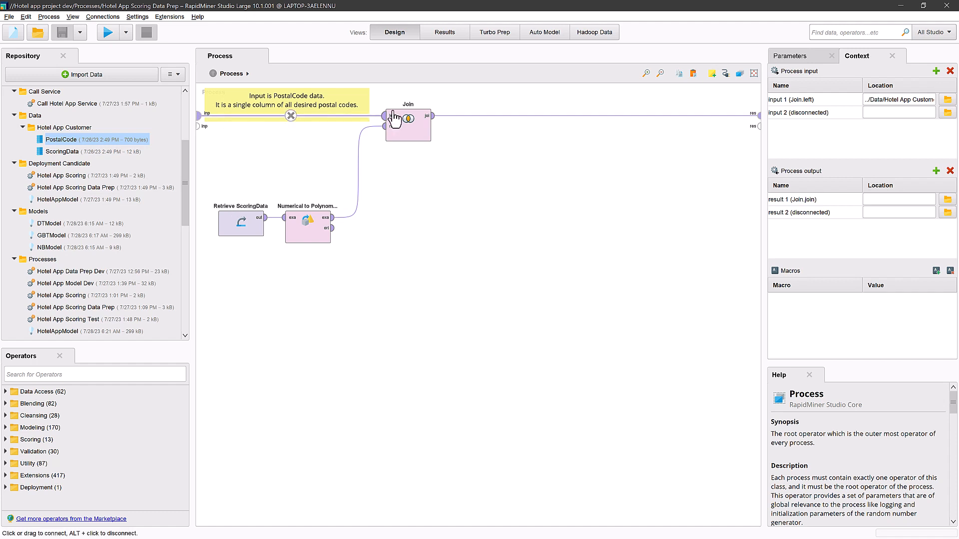
click(399, 128)
click(795, 56)
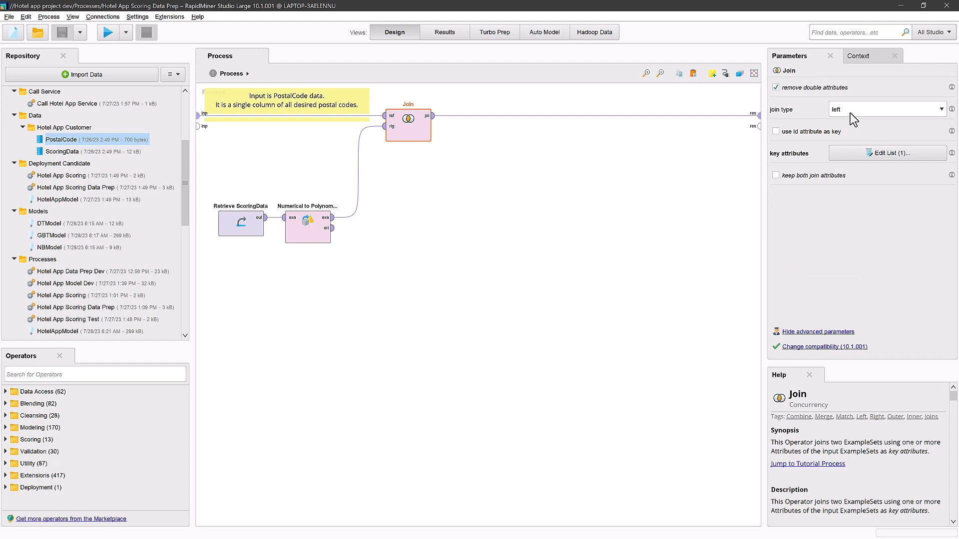
click(260, 227)
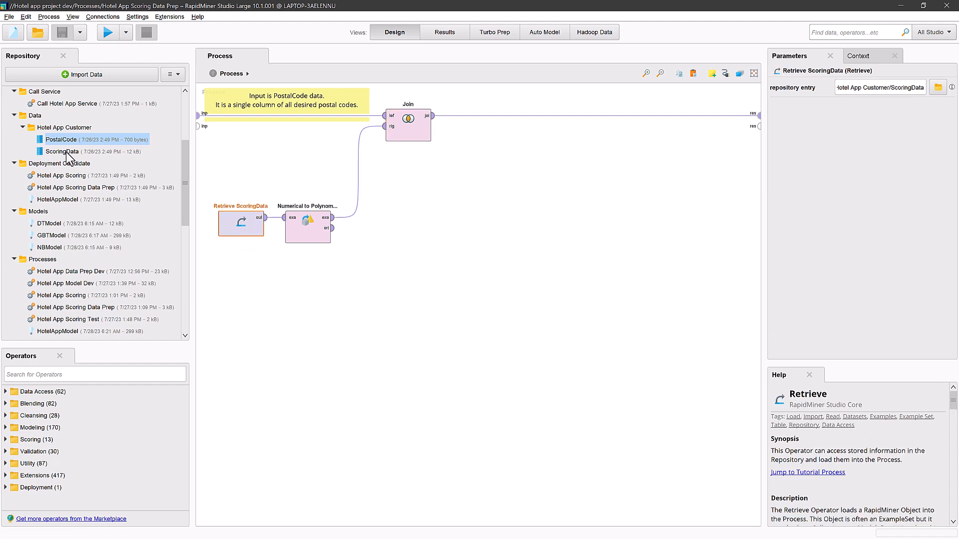
click(300, 230)
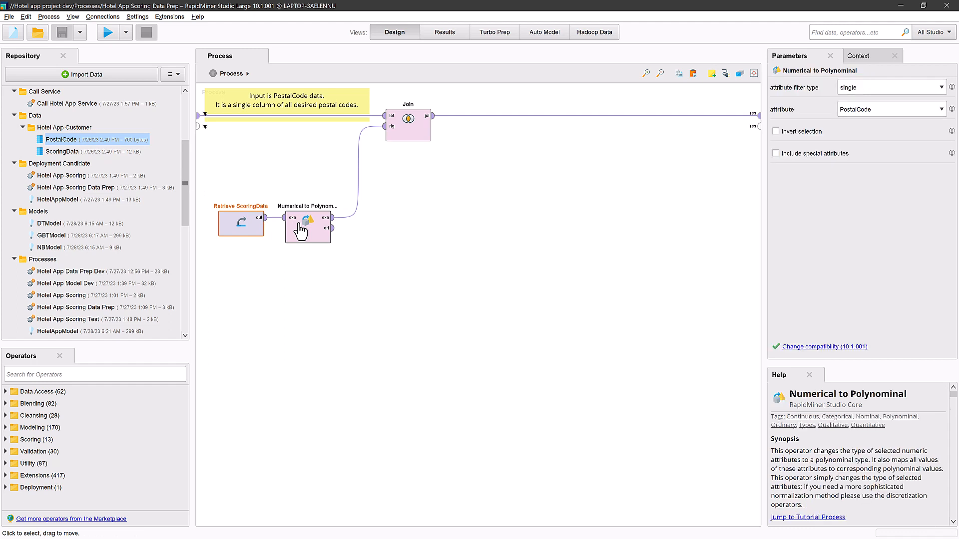
click(408, 119)
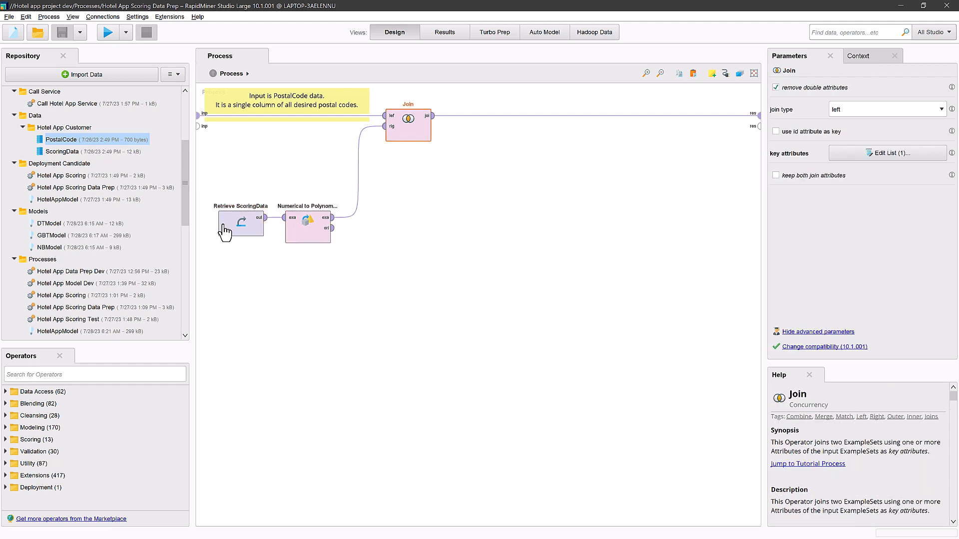
Review the Filter Example Range and Execute Hotel App Scoring operators in the Hotel App Scoring Test process and run it
click(69, 297)
double_click(70, 297)
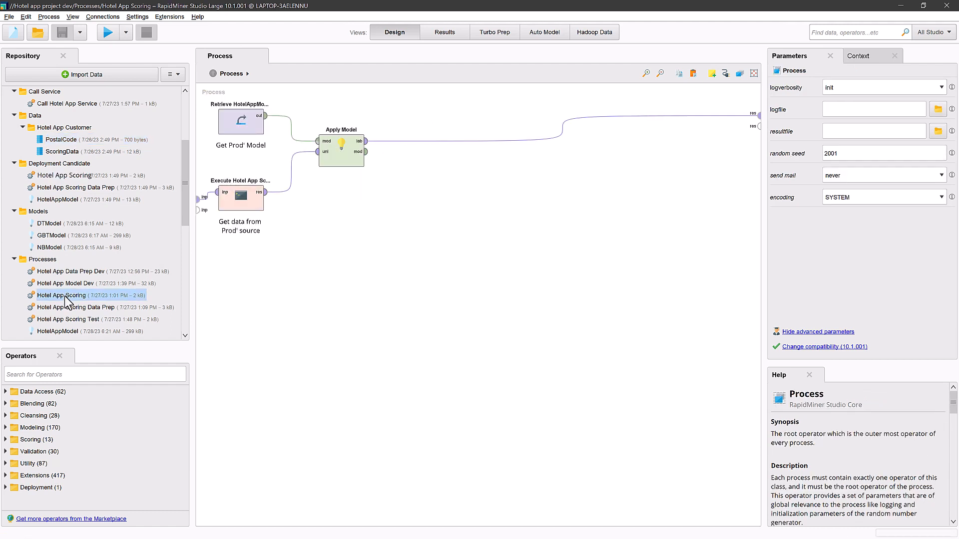
double_click(66, 320)
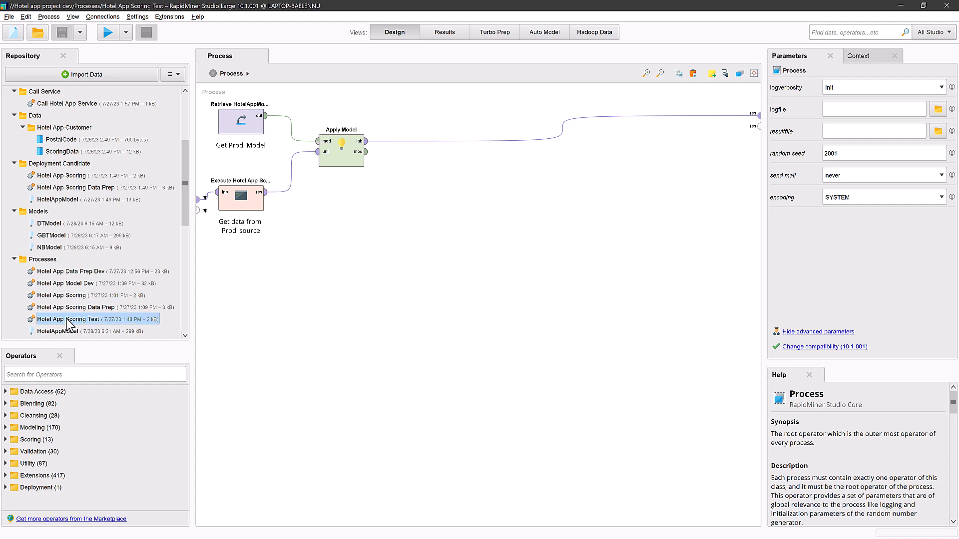
click(312, 151)
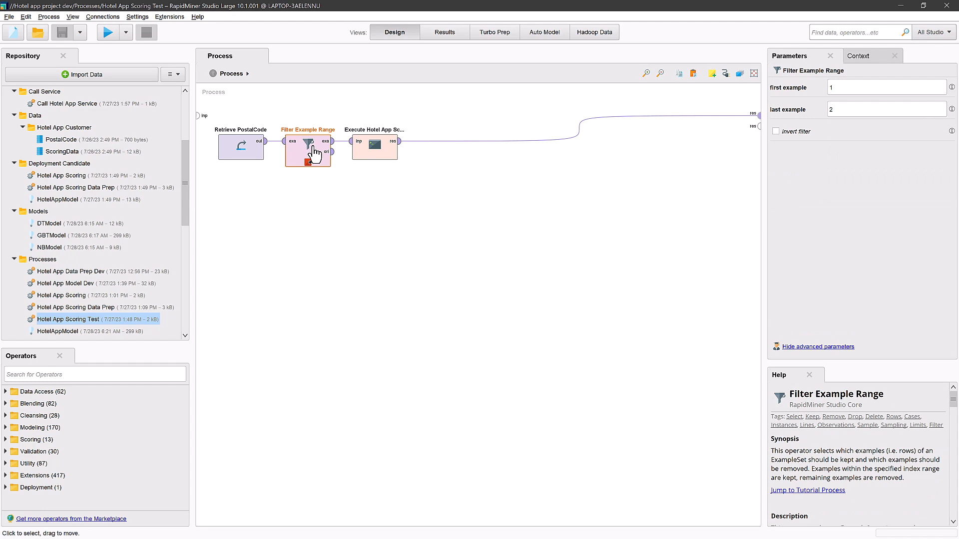
click(363, 149)
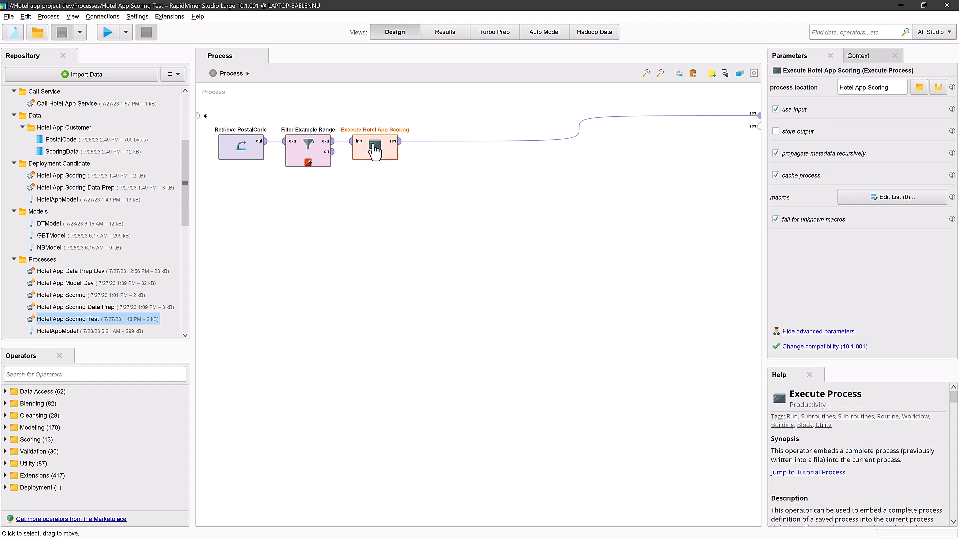
click(334, 156)
click(105, 30)
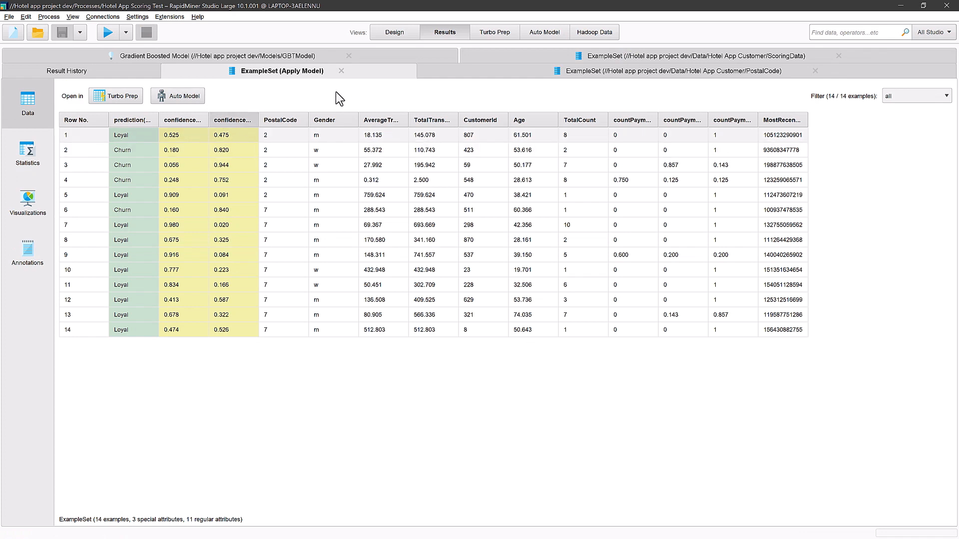
Set the Filter Example Range to examples 12 through 22, run Hotel App Scoring Test and return to the process design
click(381, 35)
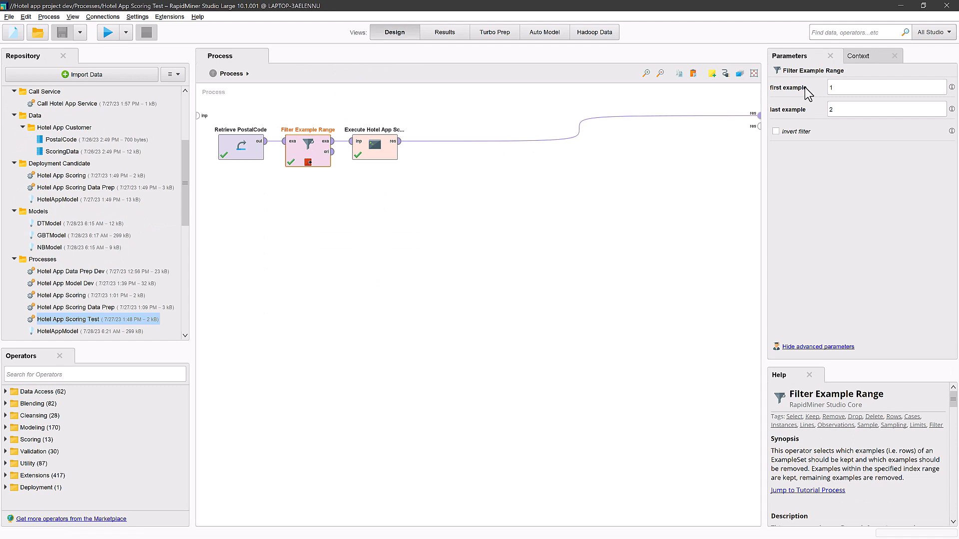
click(841, 87)
text(2)
click(835, 108)
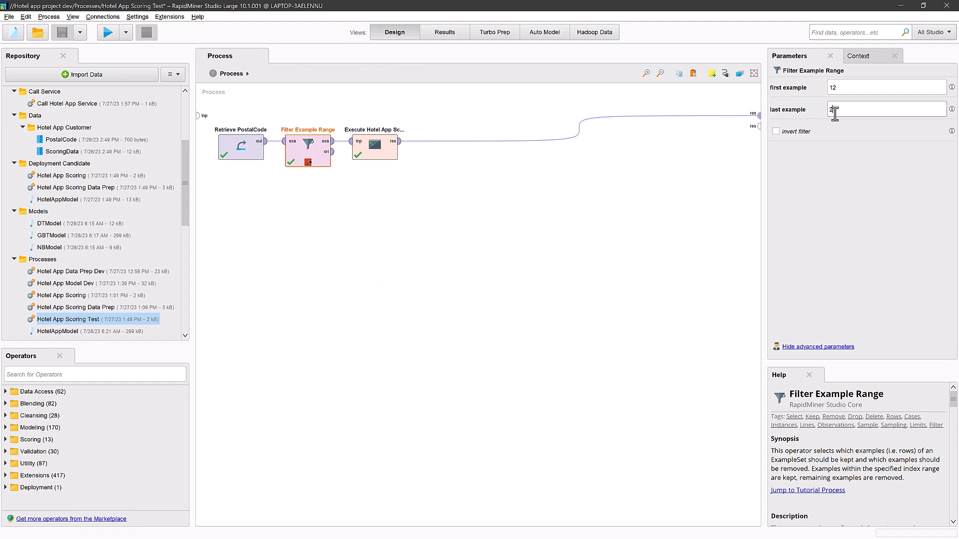
text(2)
click(107, 32)
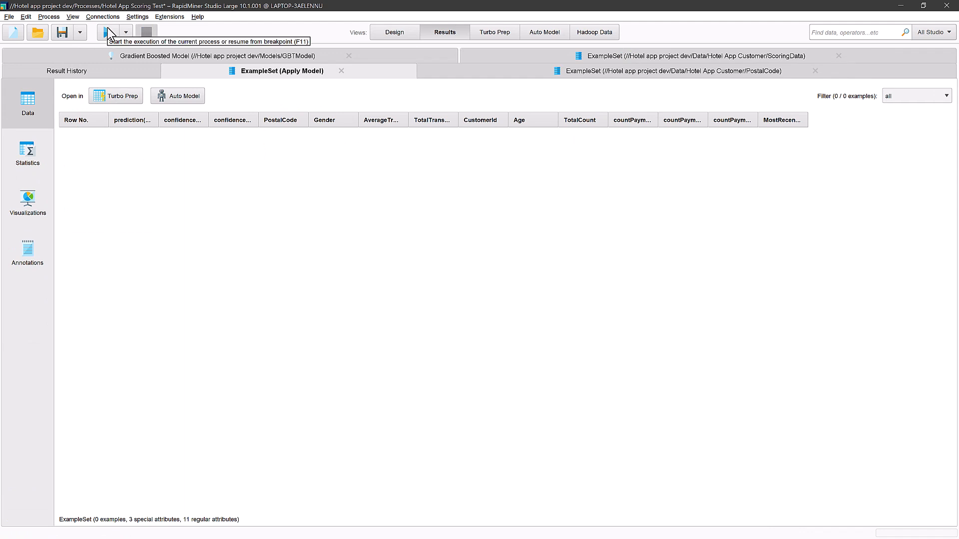
click(397, 35)
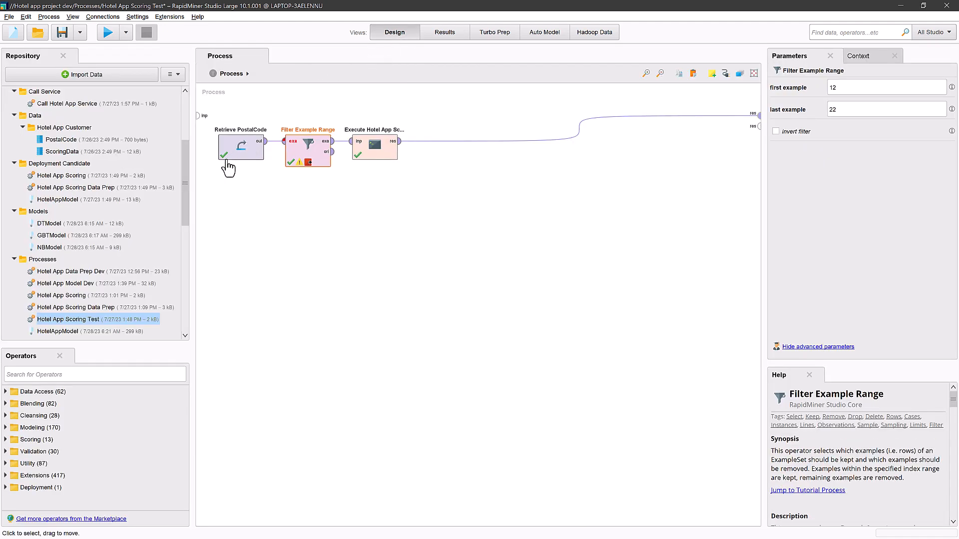
Copy Hotel App Scoring, Hotel App Scoring Data Prep and HotelAppModel from Processes into Deployment Candidate, overwriting all existing entries
drag(184, 169, 182, 181)
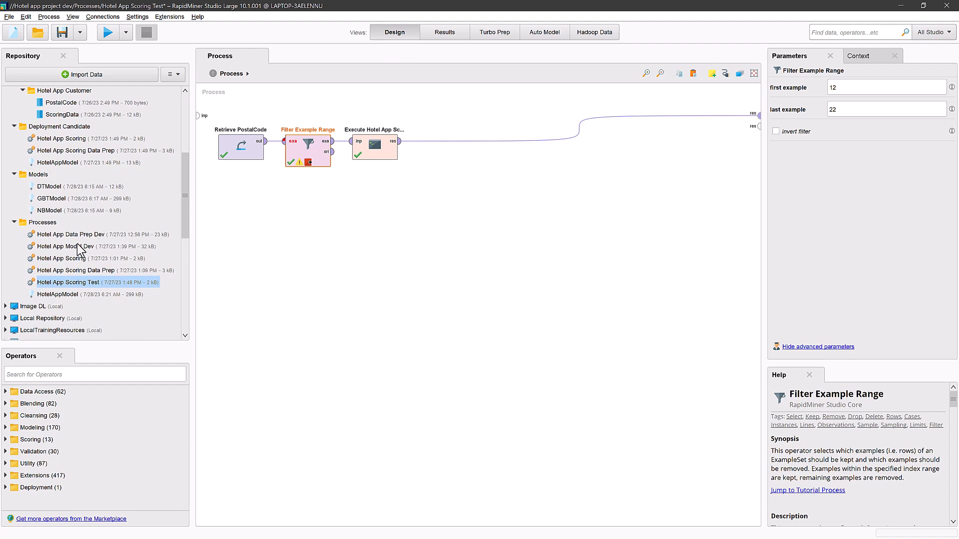
click(70, 259)
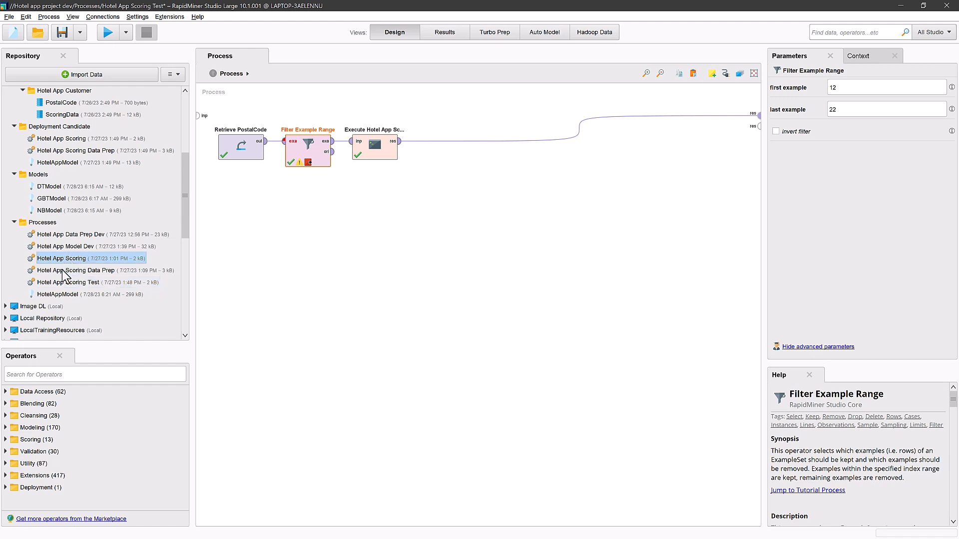
ctrl+click(66, 271)
ctrl+click(64, 295)
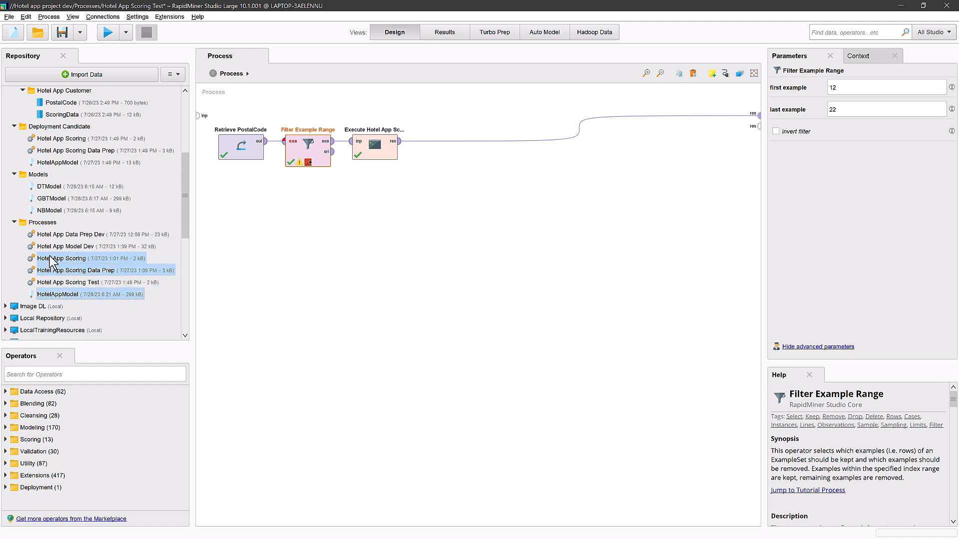
click(59, 127)
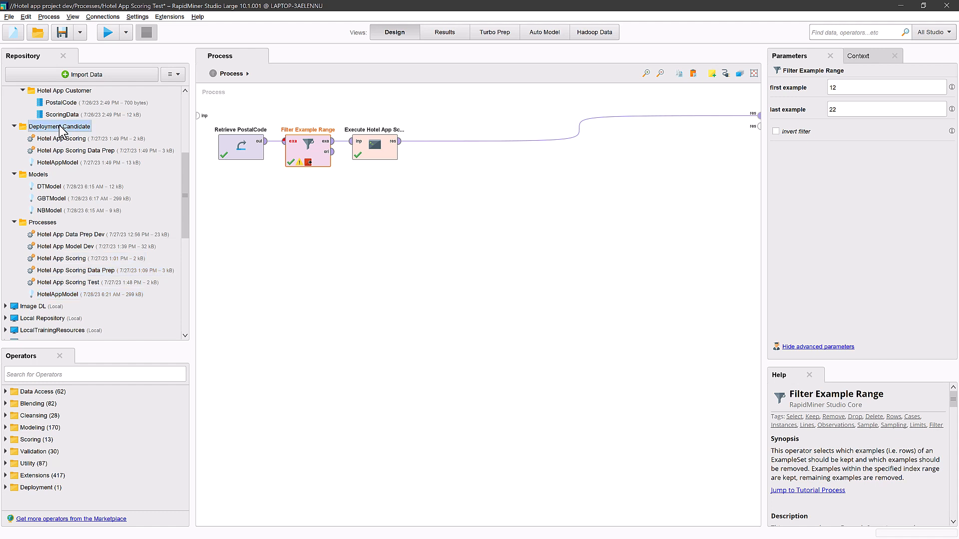
key(ctrl+v)
click(399, 274)
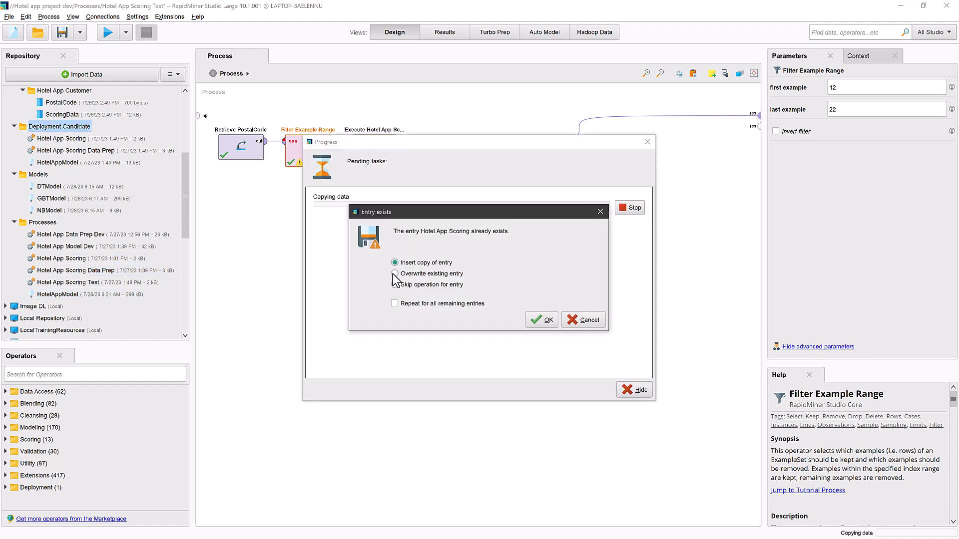
click(394, 303)
click(542, 321)
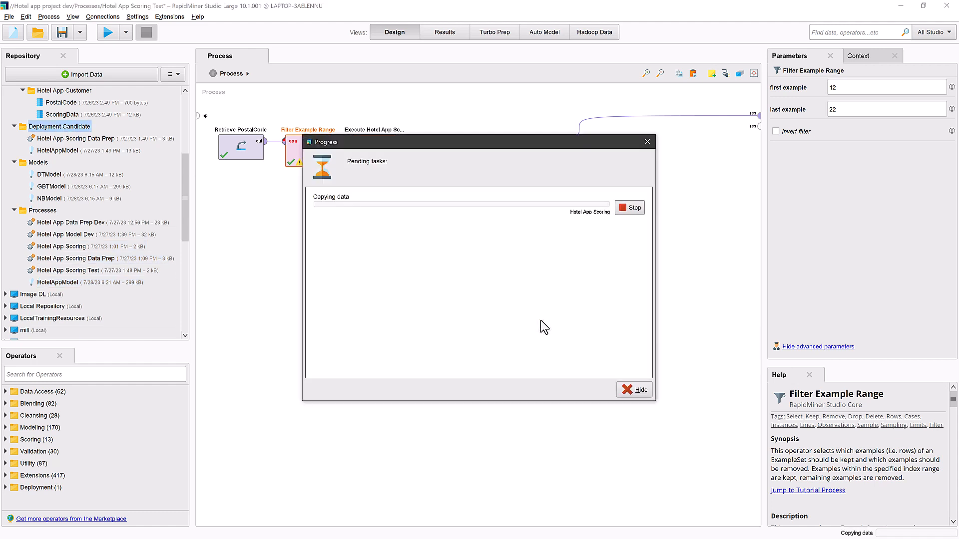
Save the Hotel App Scoring Test changes, then run Hotel App Scoring Data Prep from Deployment Candidate and return to its design
double_click(73, 150)
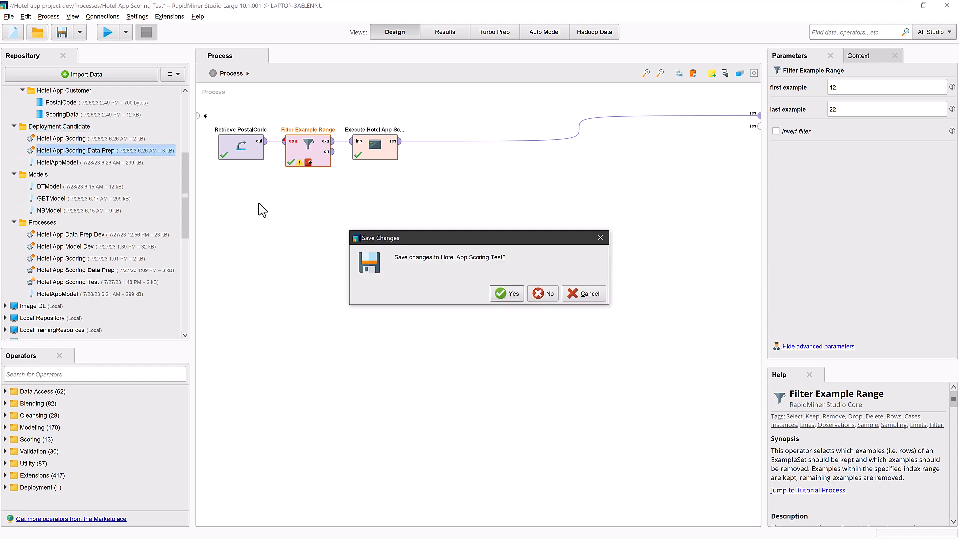
click(501, 295)
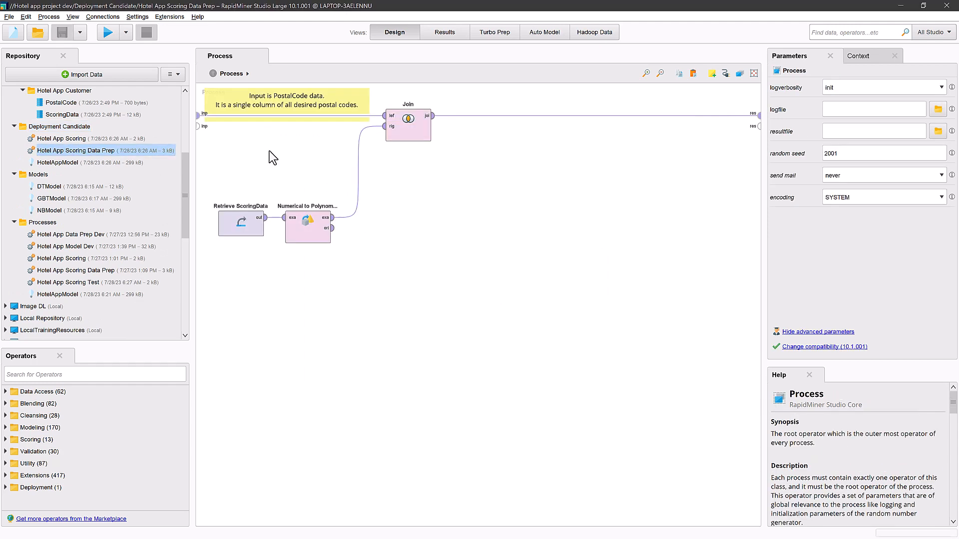
click(104, 30)
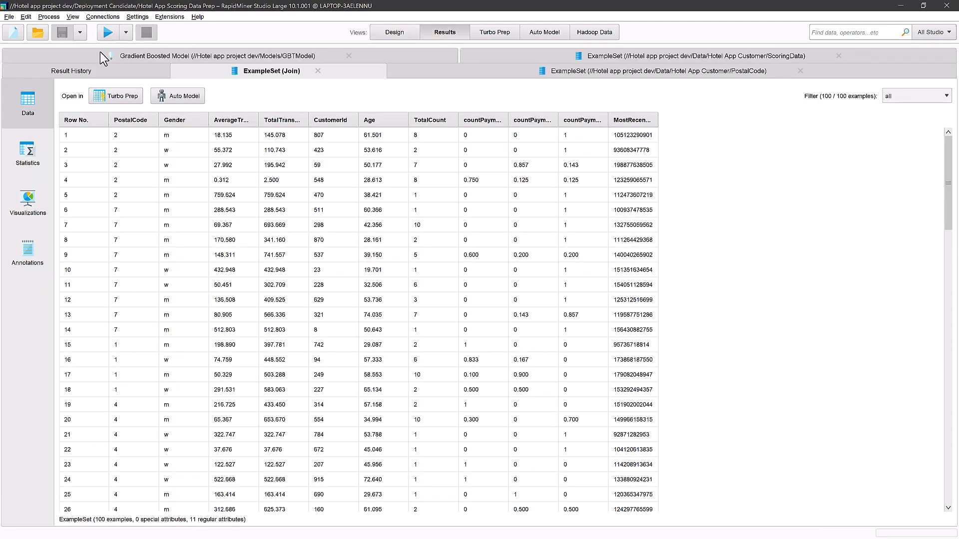
click(397, 32)
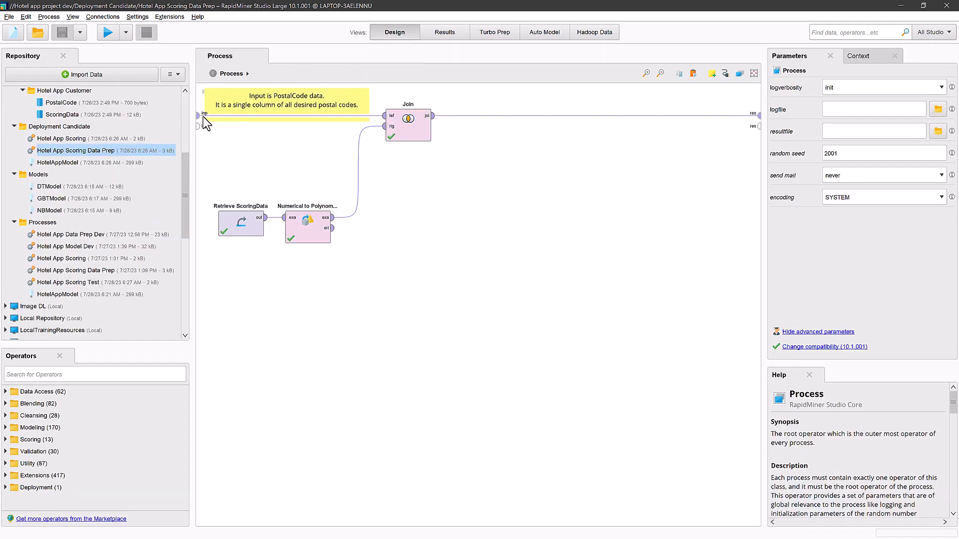
Open Hotel App Scoring from the Deployment Candidate folder, run it and return to the process design
double_click(67, 139)
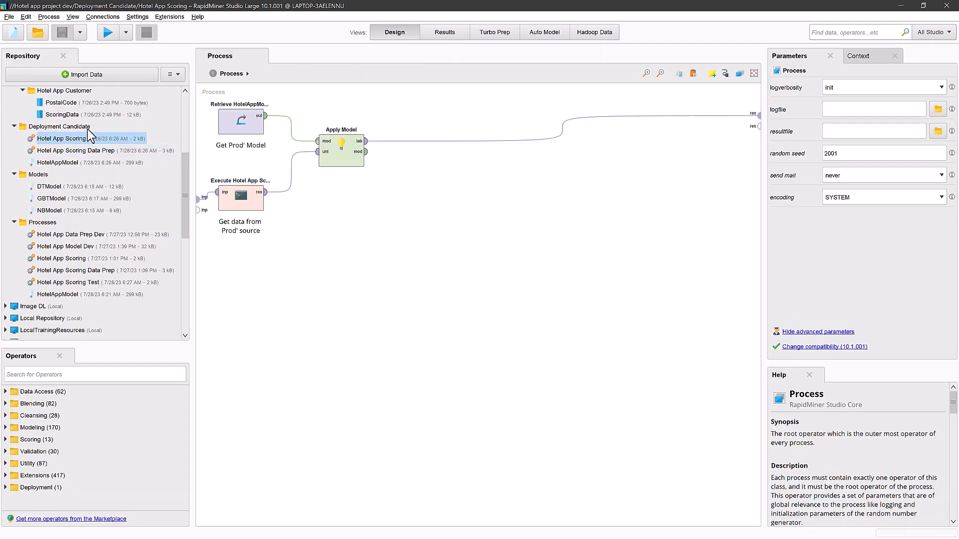
click(105, 32)
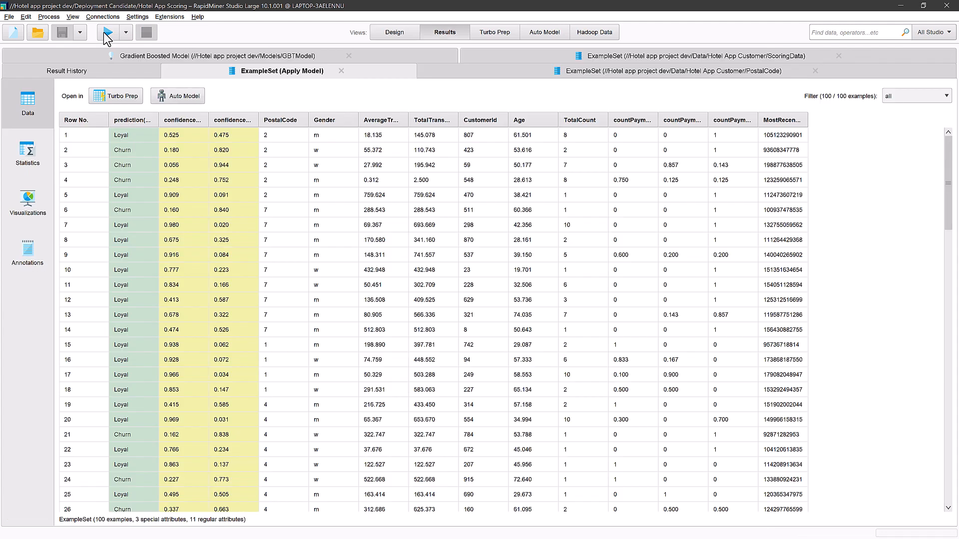
click(392, 32)
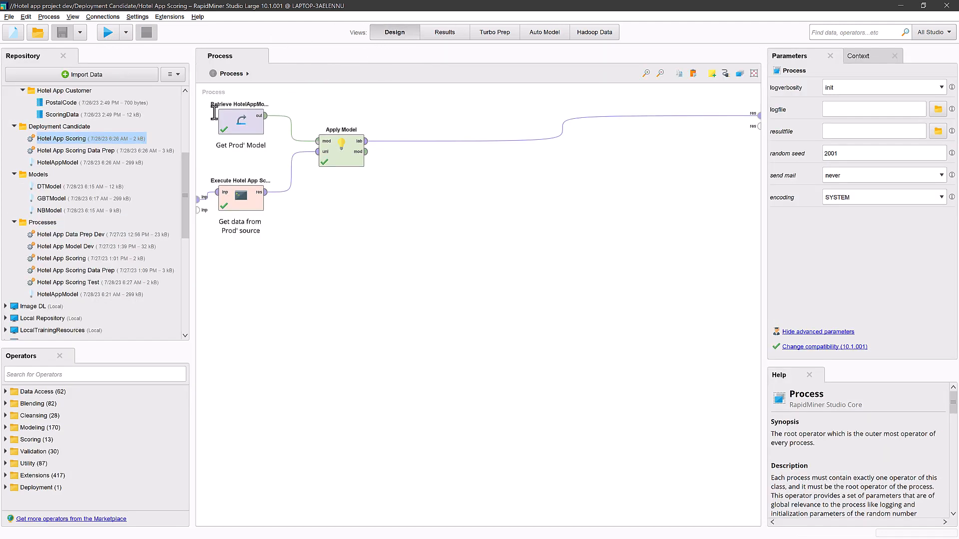
Get the latest updates from the AI Hub for the education project
drag(187, 179, 183, 274)
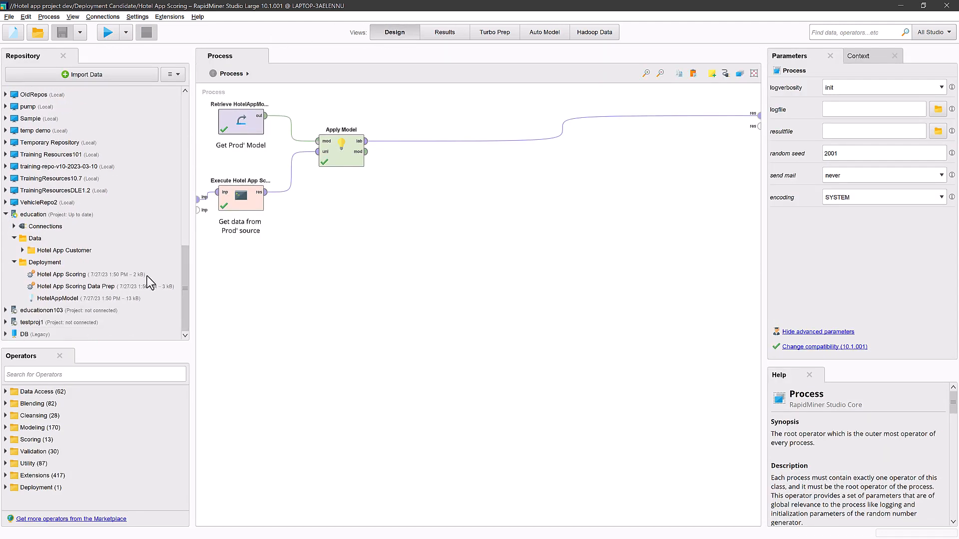
right_click(36, 220)
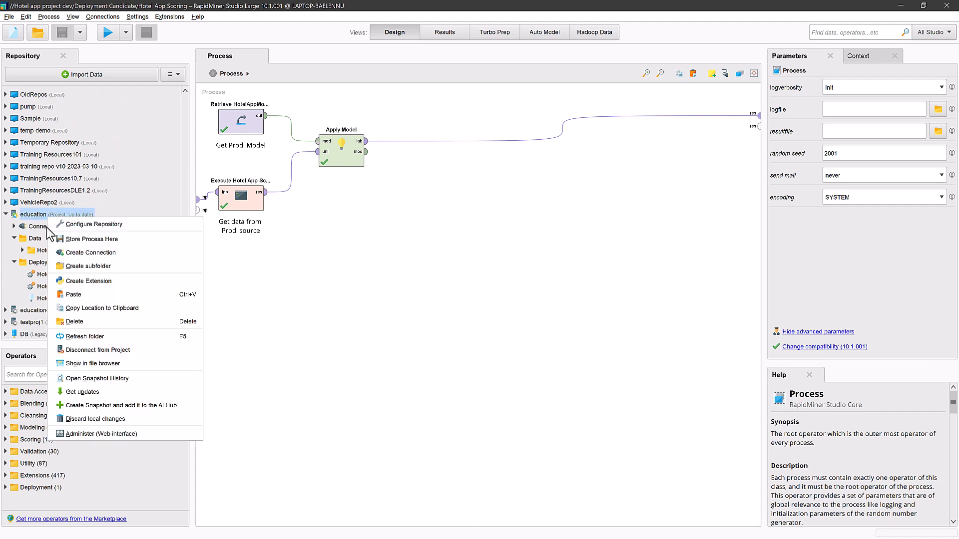
click(81, 393)
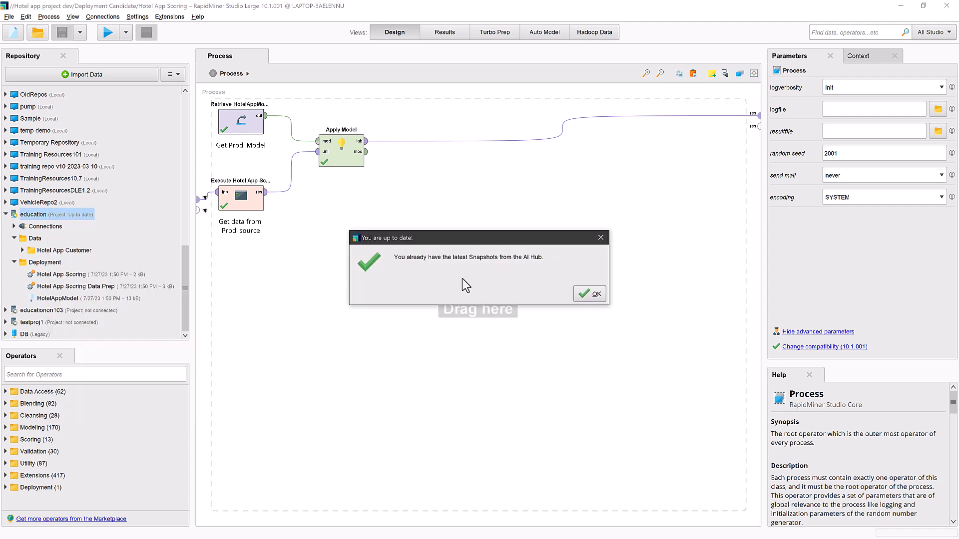
click(590, 296)
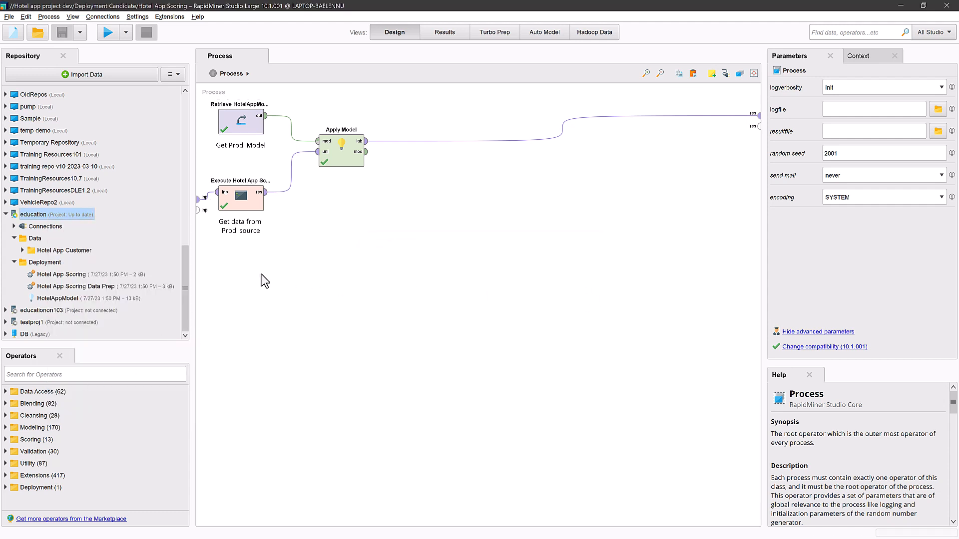
Paste the copied scoring processes and model into the education project's Deployment folder, overwriting all existing entries
right_click(55, 261)
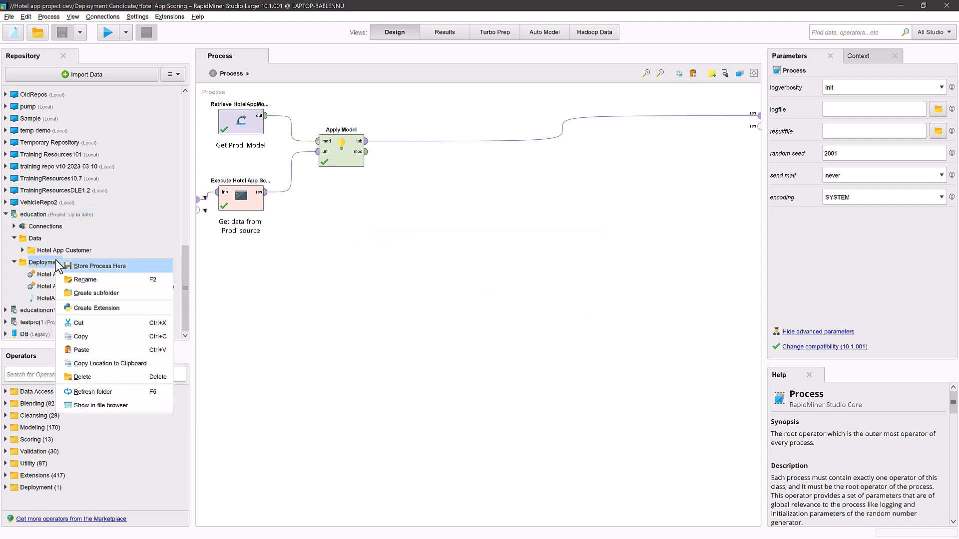
click(92, 351)
click(394, 273)
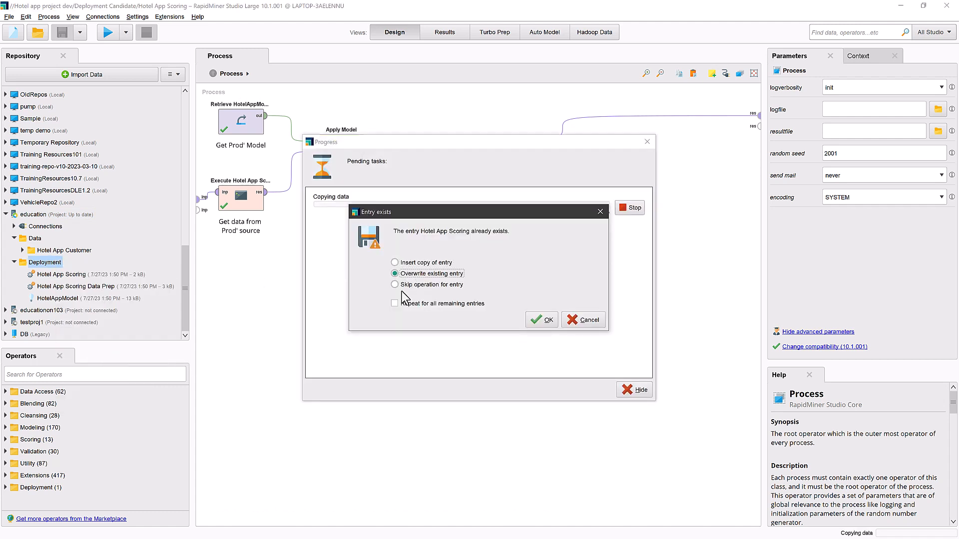
click(394, 303)
click(543, 322)
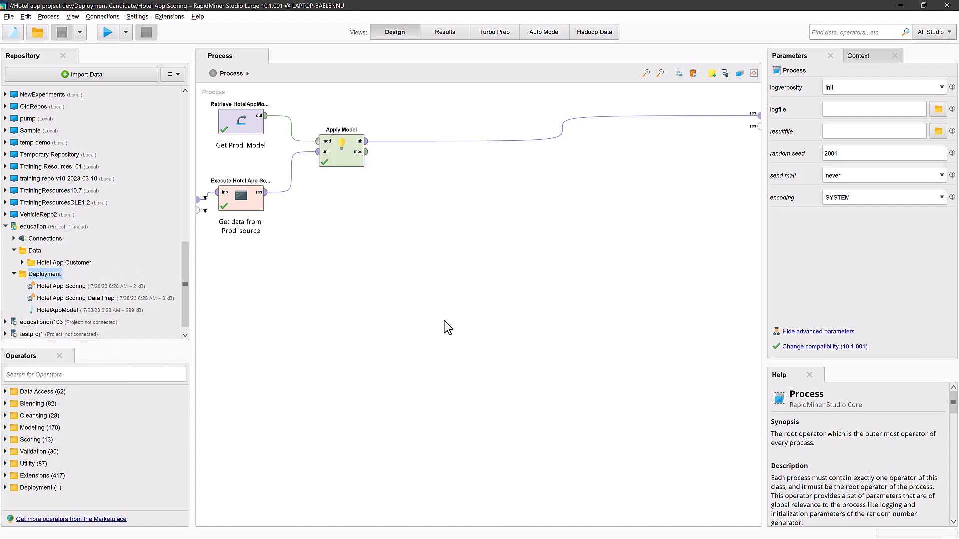
Open Hotel App Scoring from the education project's Deployment folder, run it and return to the process design
mouse_move(50, 314)
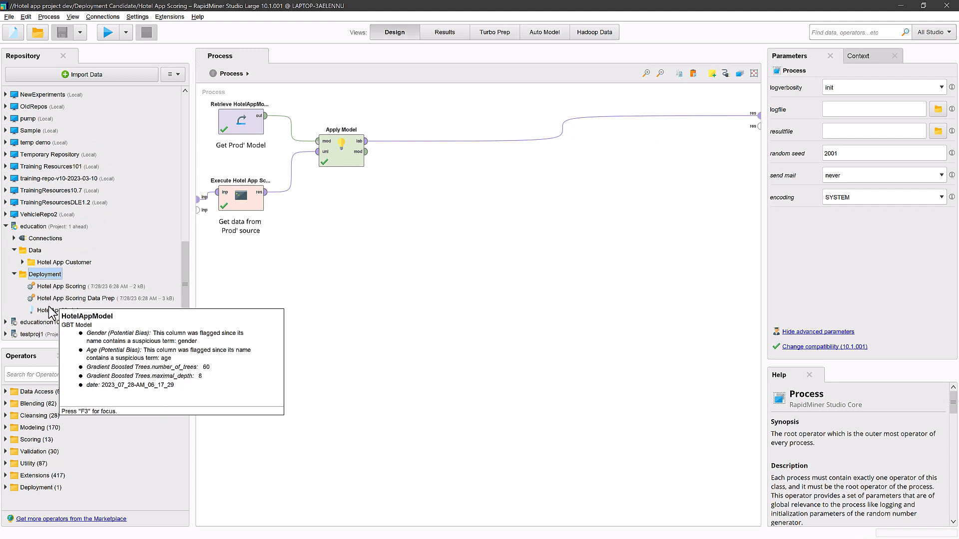
double_click(50, 286)
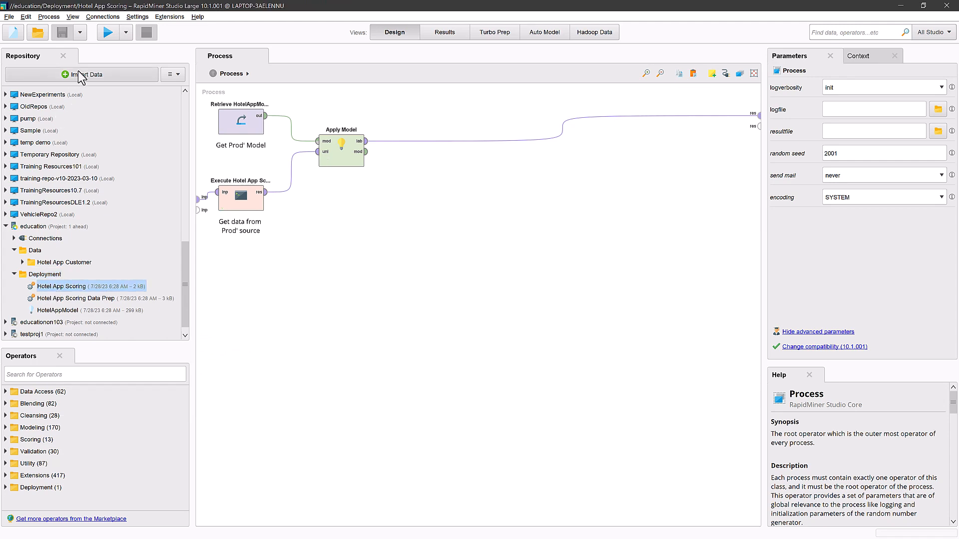
click(107, 32)
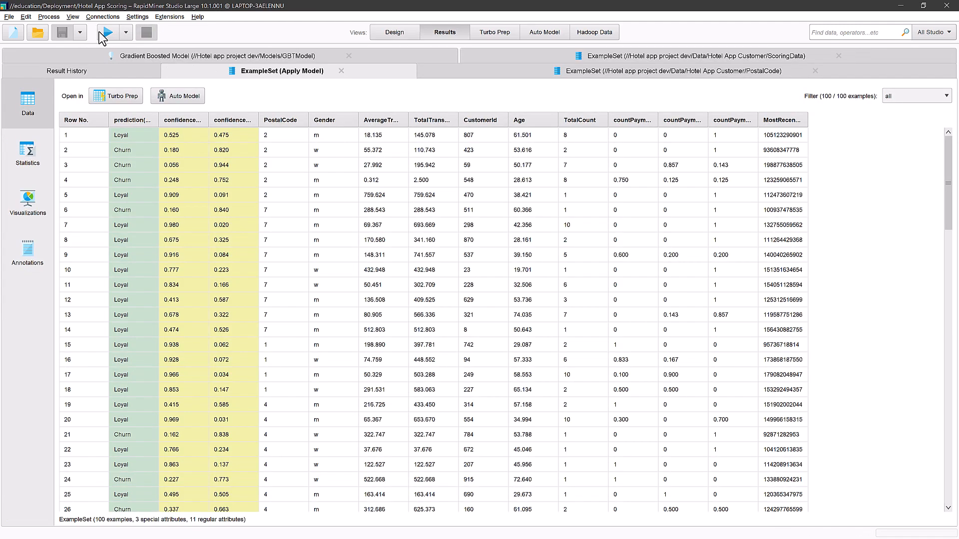
click(385, 33)
Create a snapshot of the education project described as "Update GBT Model" and add it to the AI Hub
right_click(42, 227)
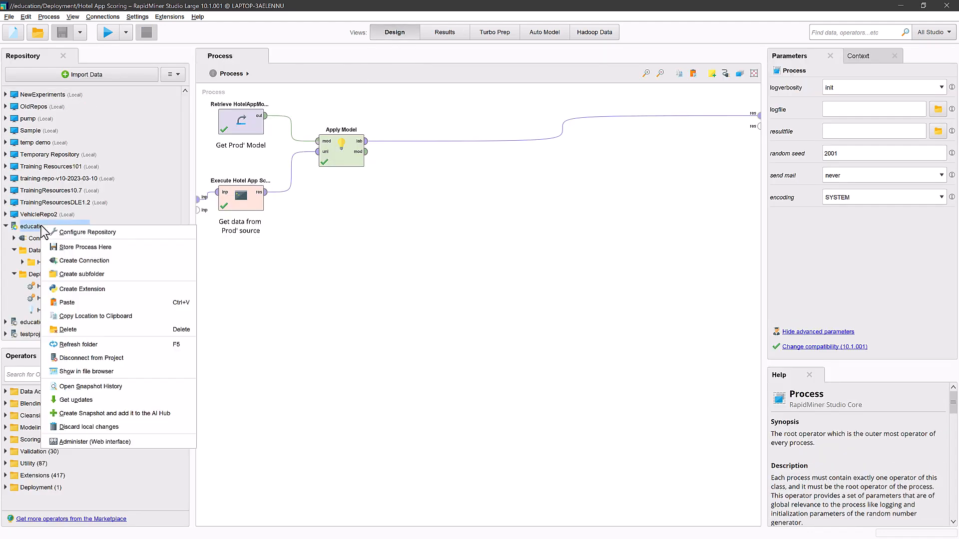
click(85, 416)
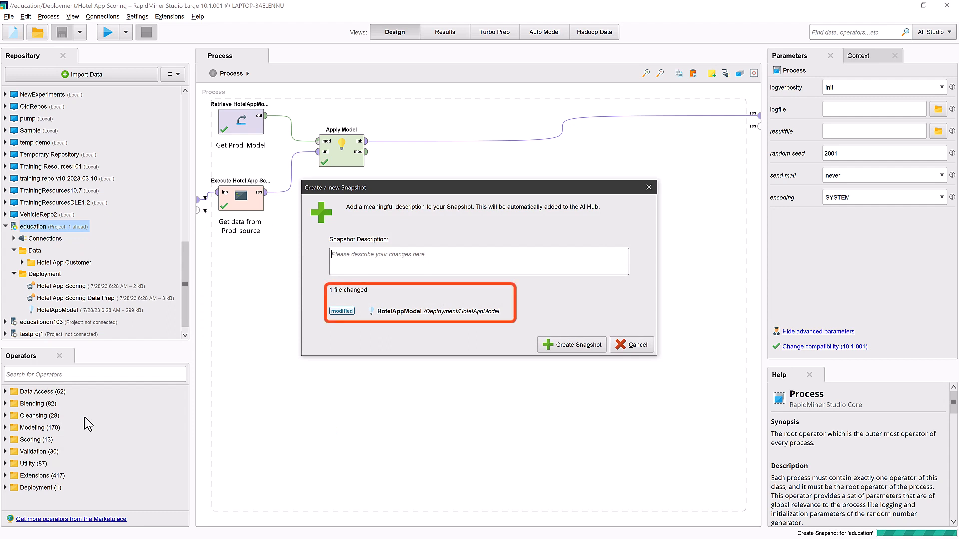
text(Update GB)
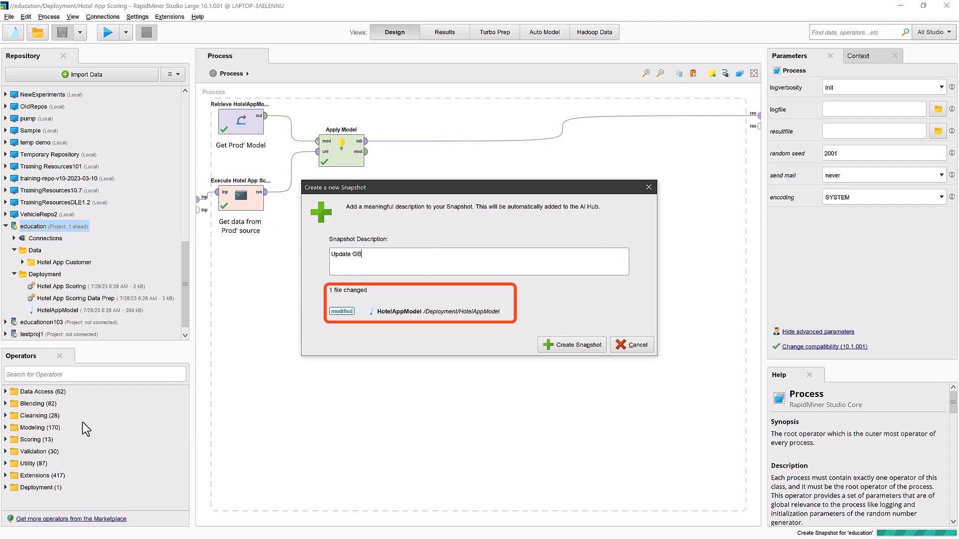
text(T Model)
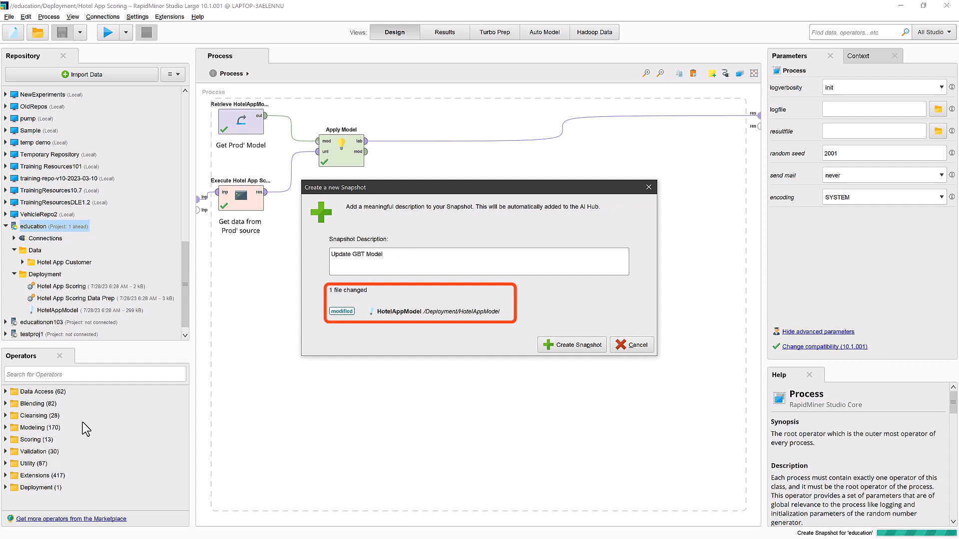
click(569, 346)
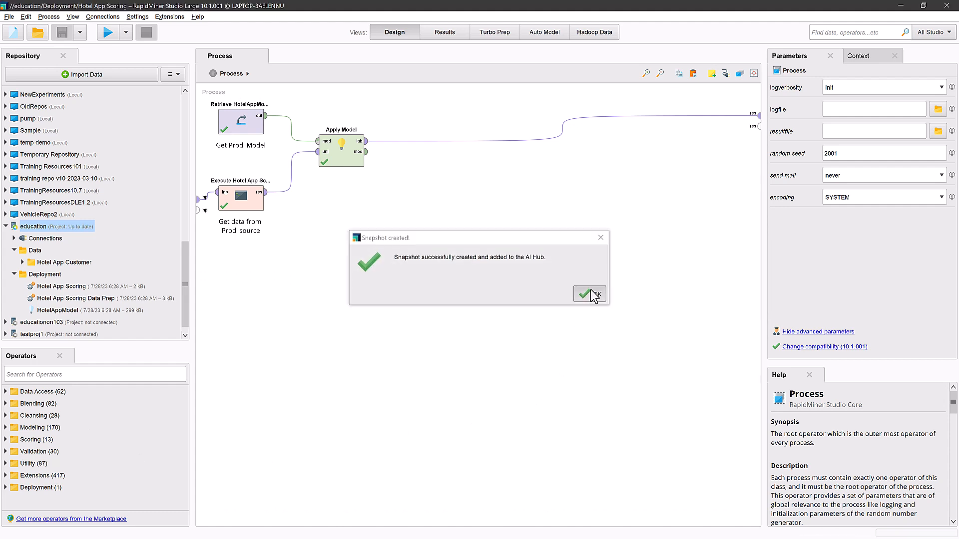
click(590, 295)
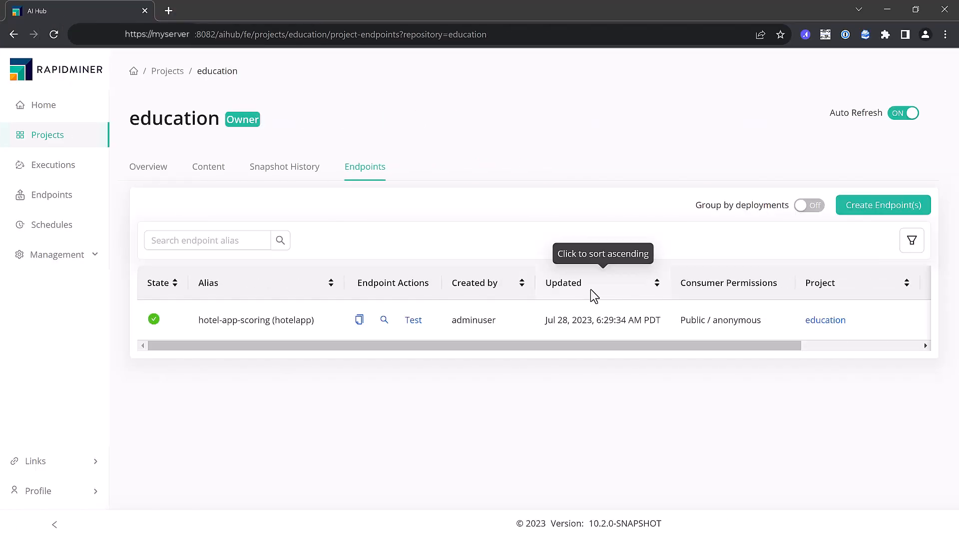
In the AI Hub web interface, review the education project's snapshot history and return to its endpoints
click(304, 177)
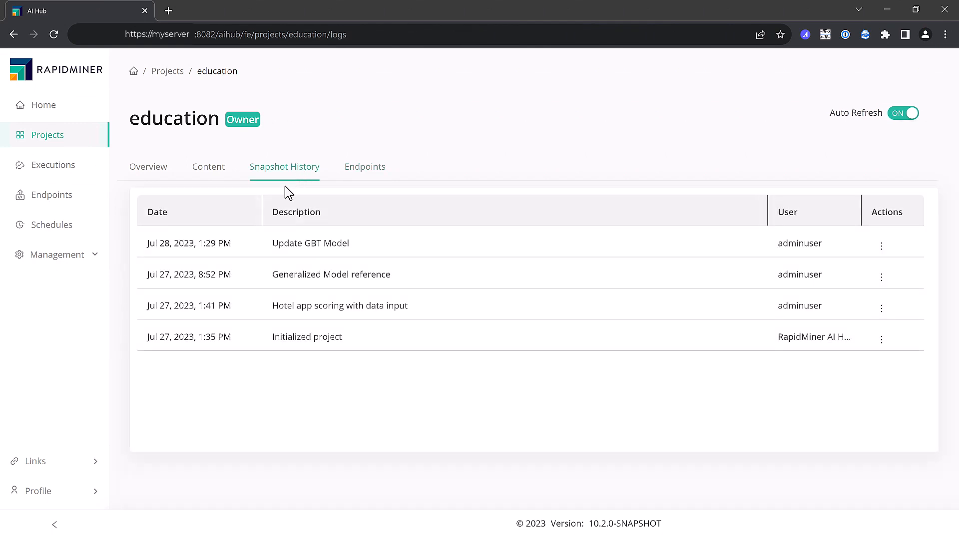
click(364, 175)
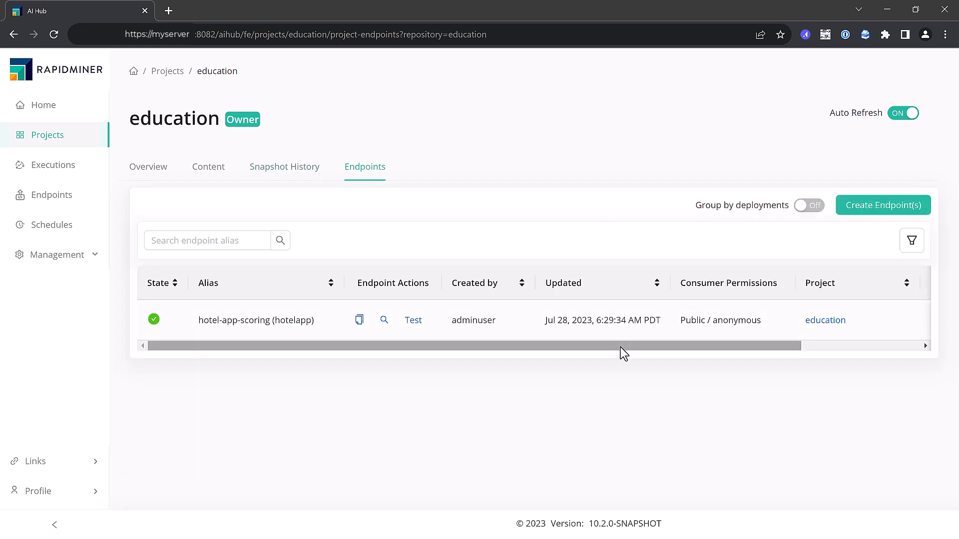
Edit the education project's hotelapp endpoint deployment and select the "Update GBT Model" snapshot for it
drag(621, 346, 909, 345)
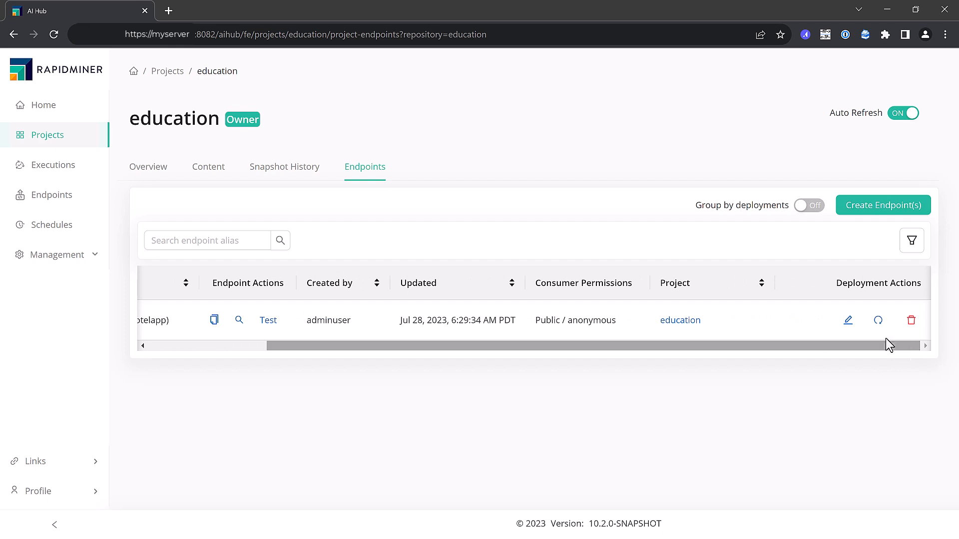
click(849, 322)
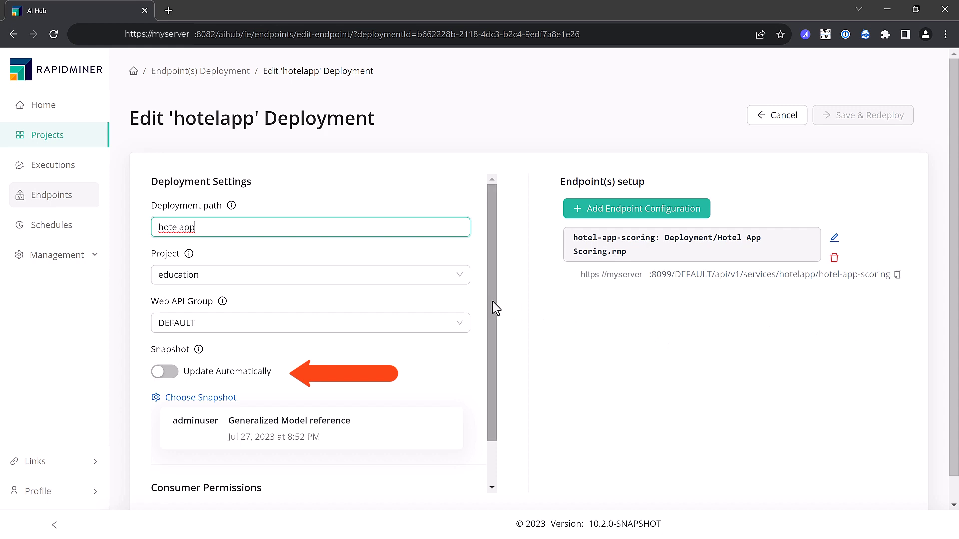
drag(493, 301, 491, 379)
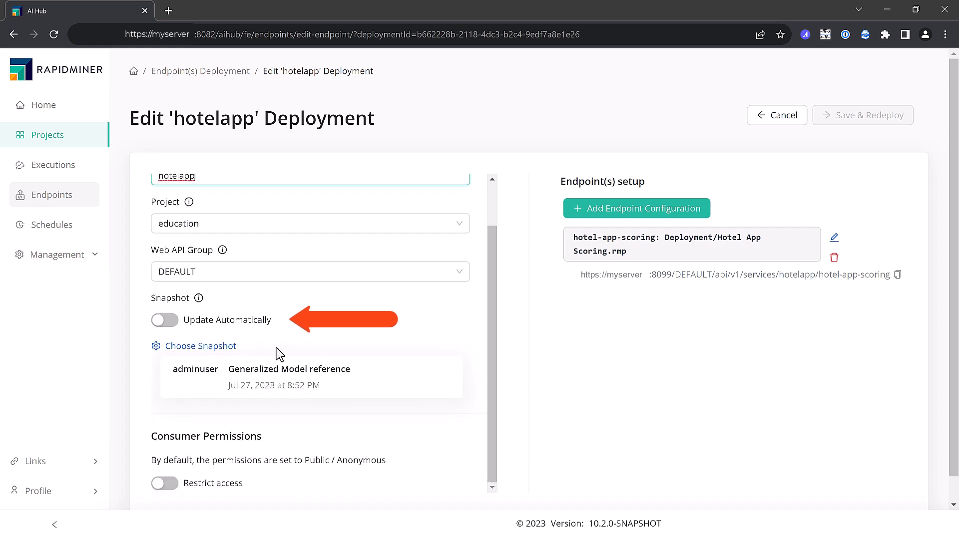
click(208, 349)
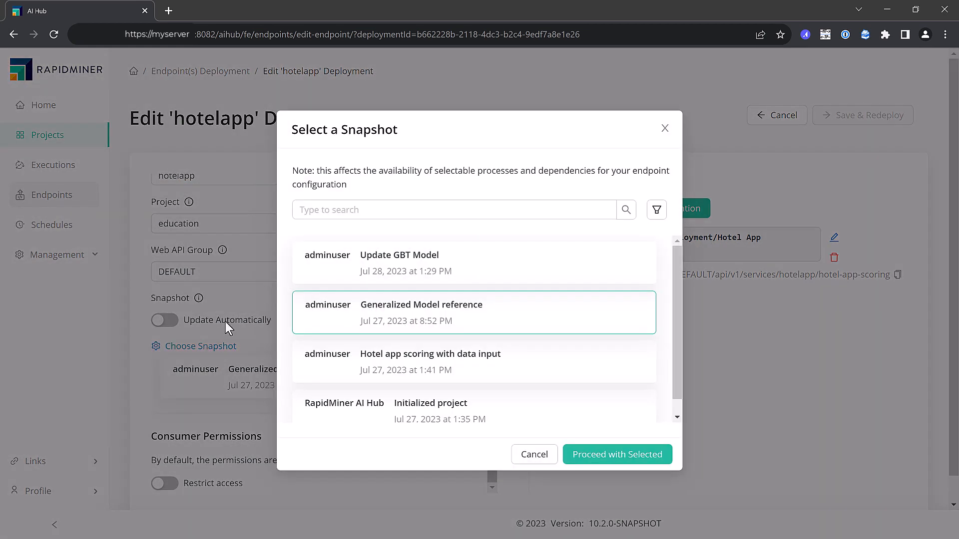
click(383, 274)
click(619, 456)
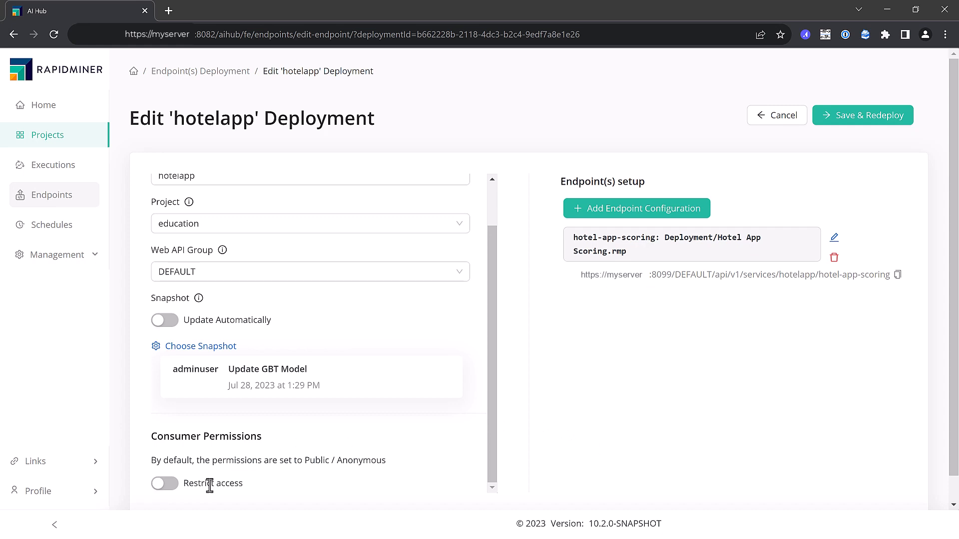
Try restricting access in the deployment's consumer permissions, and turn the restriction off again
scroll(210, 487, down, 1)
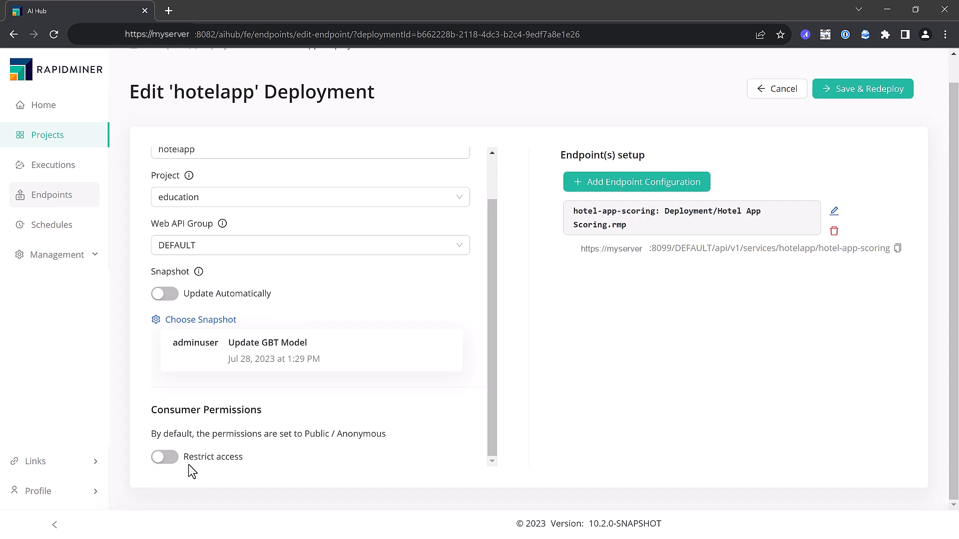
click(171, 459)
scroll(178, 464, down, 3)
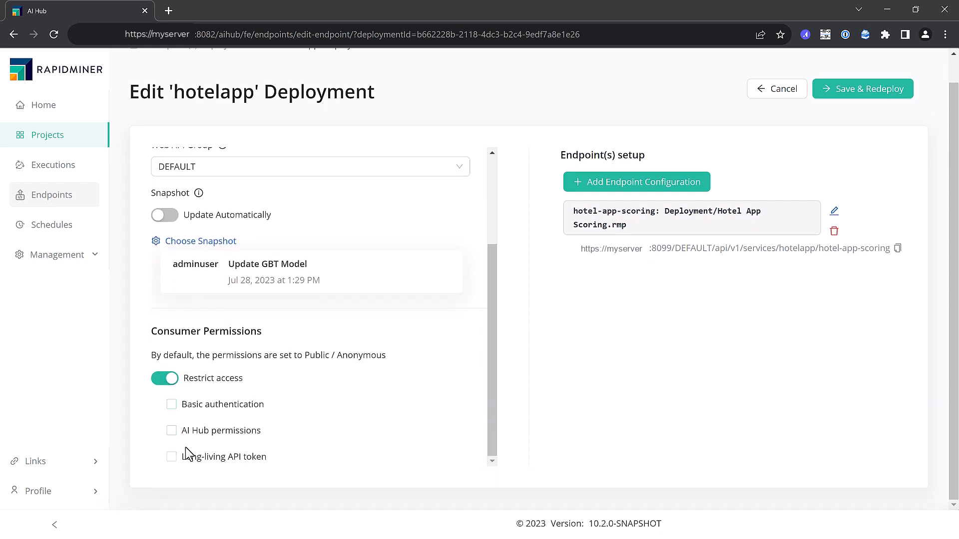
click(172, 379)
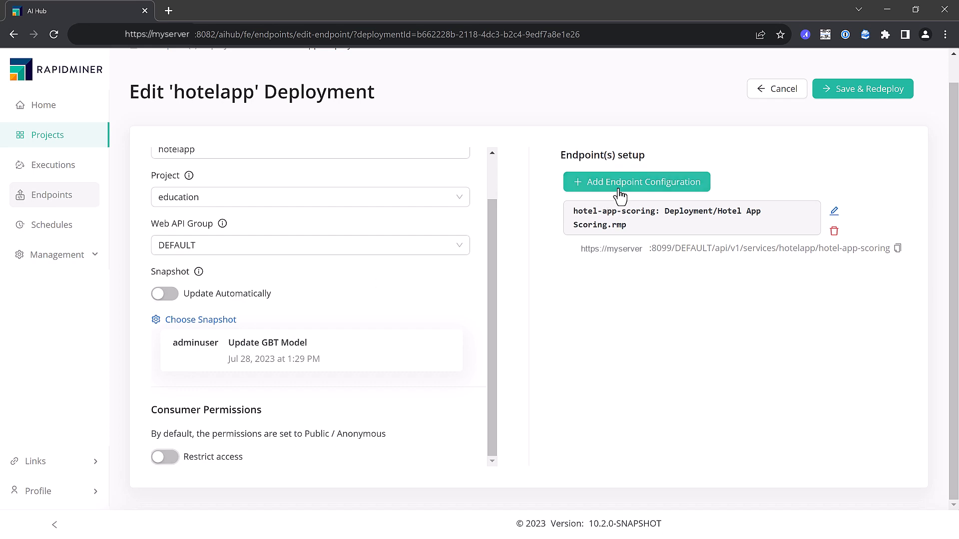
Review the hotel-app-scoring endpoint's process, alias, parameter mapping and Data and Deployment dependencies, and close its setup without saving
click(836, 214)
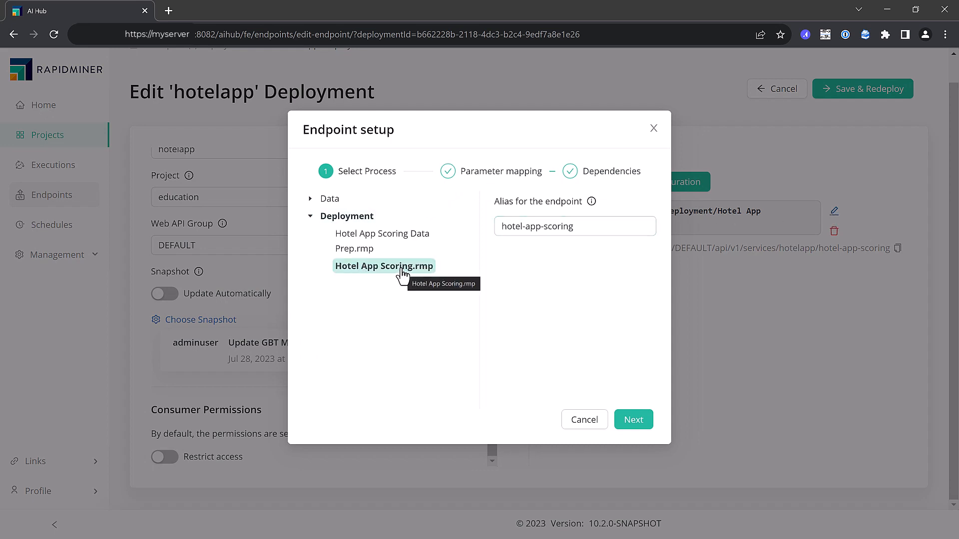
click(563, 232)
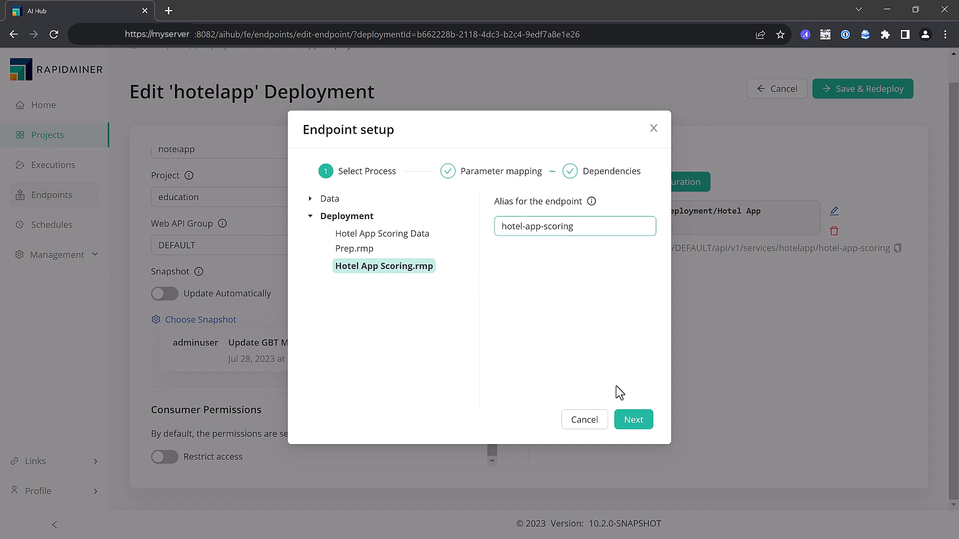
click(634, 420)
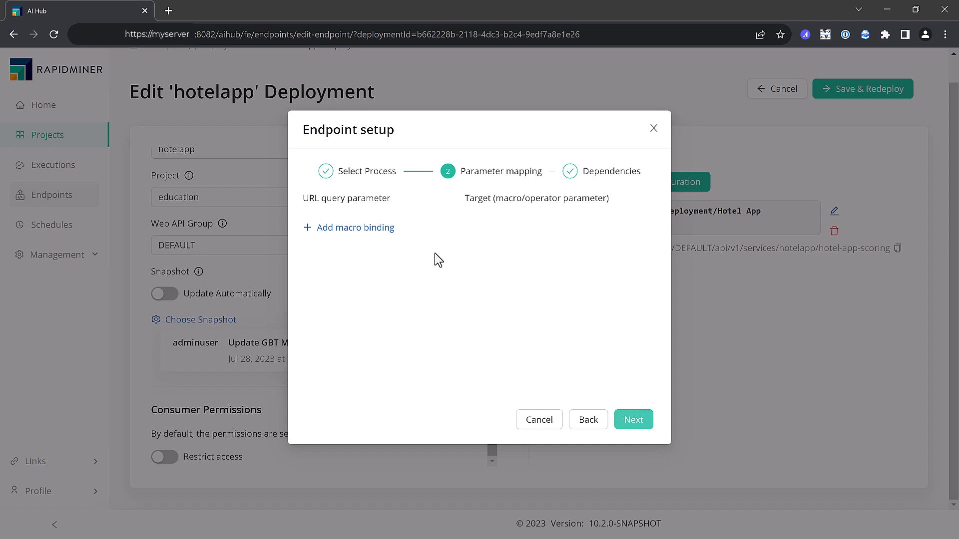
click(633, 422)
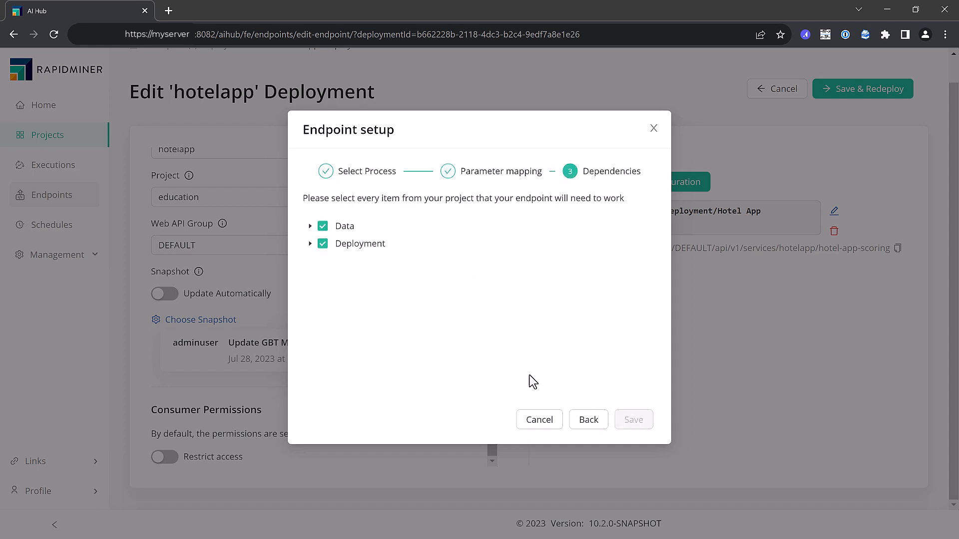
click(309, 228)
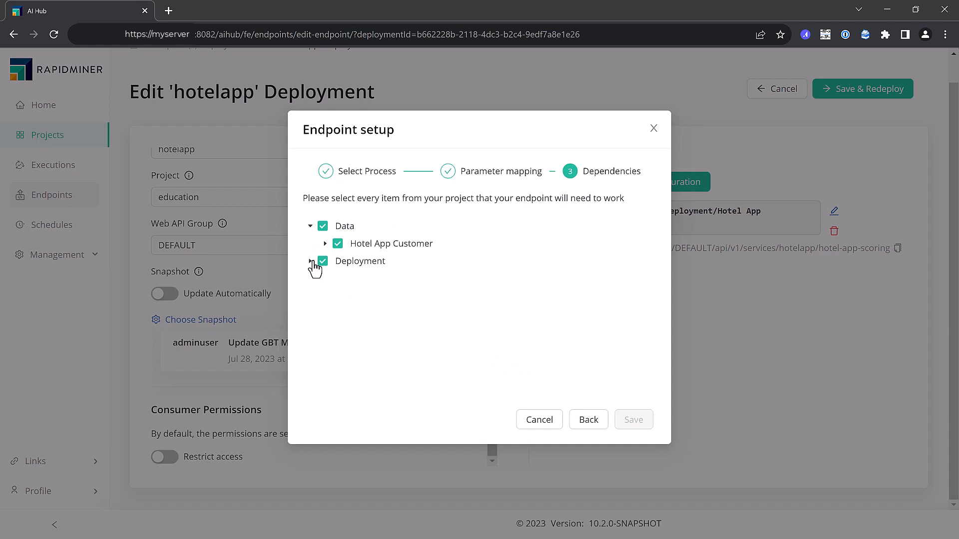
click(326, 244)
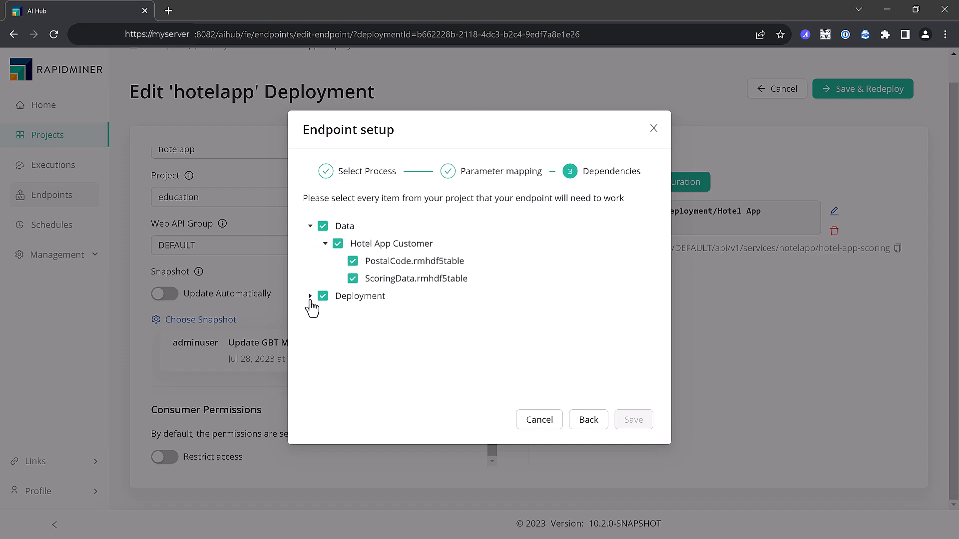
click(310, 297)
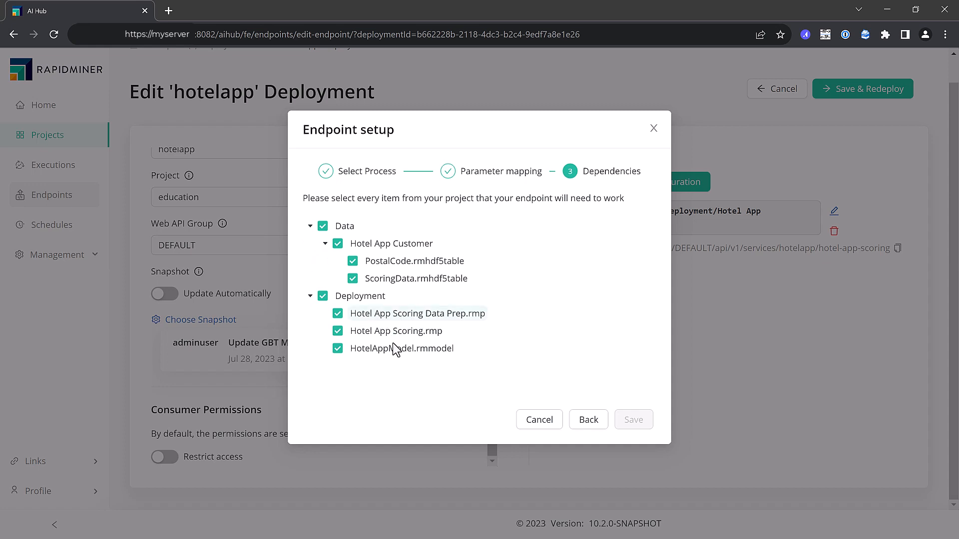
click(549, 425)
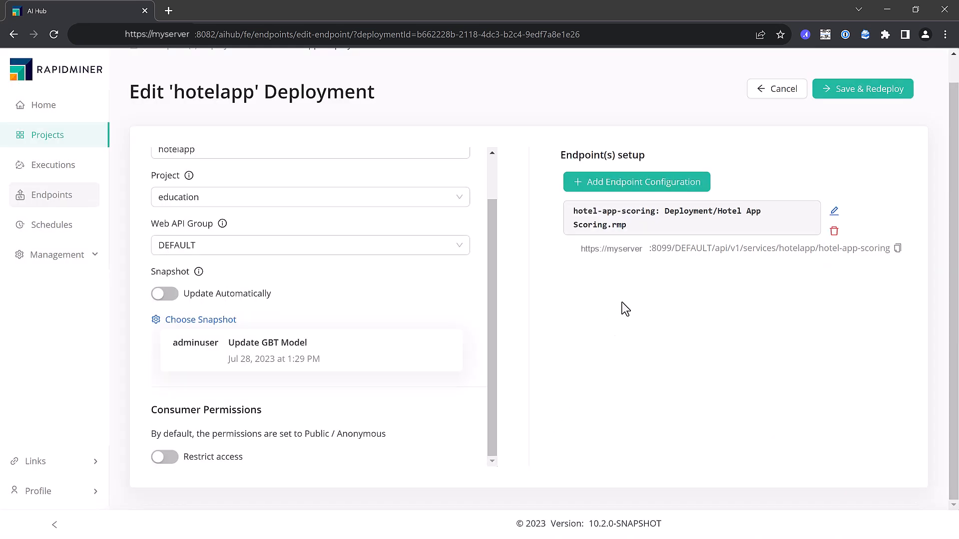
Save and redeploy the hotelapp deployment and check the URL and test actions of the hotel-app-scoring endpoint
click(858, 93)
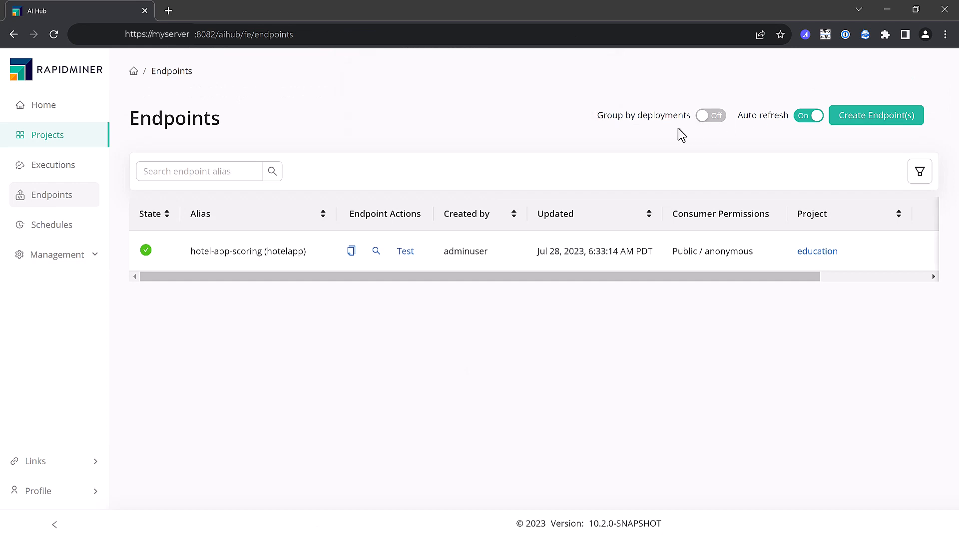
click(376, 257)
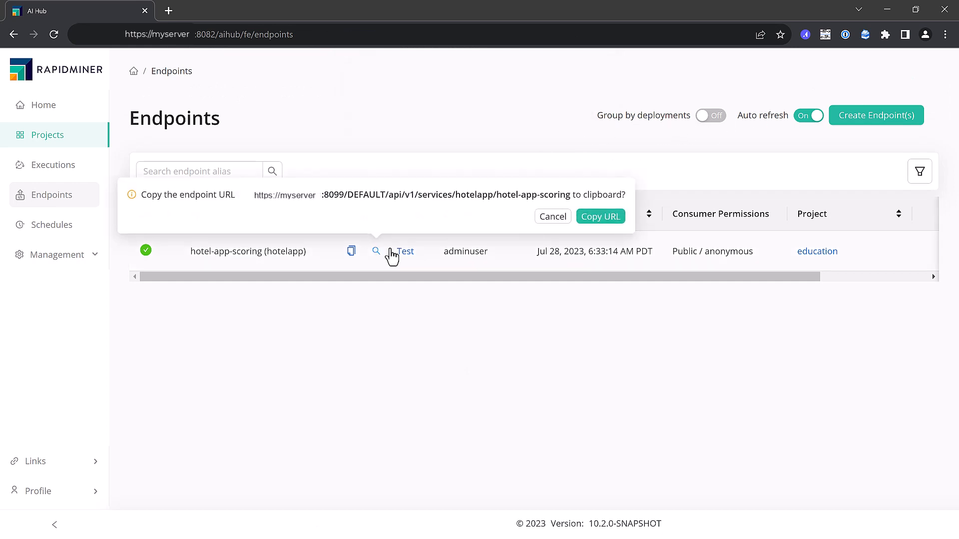
click(555, 216)
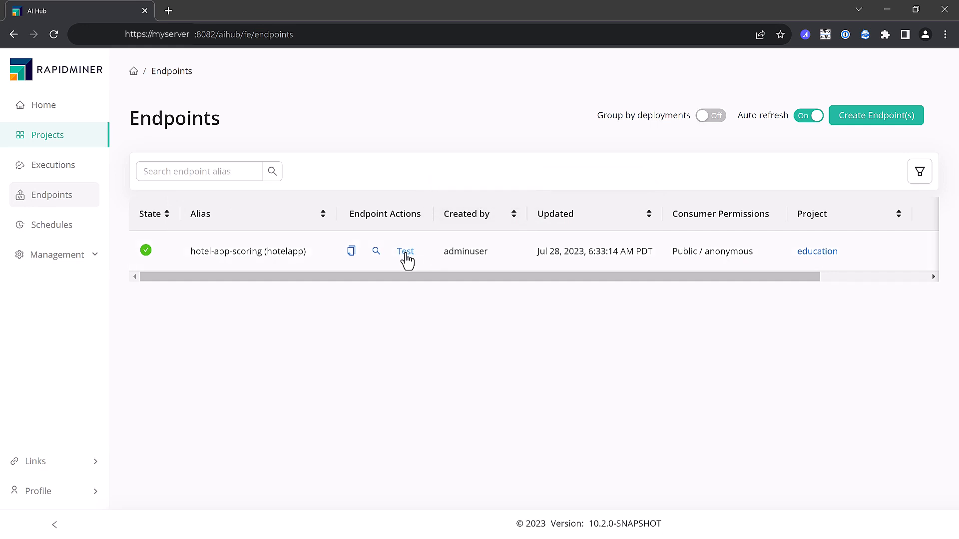
click(406, 253)
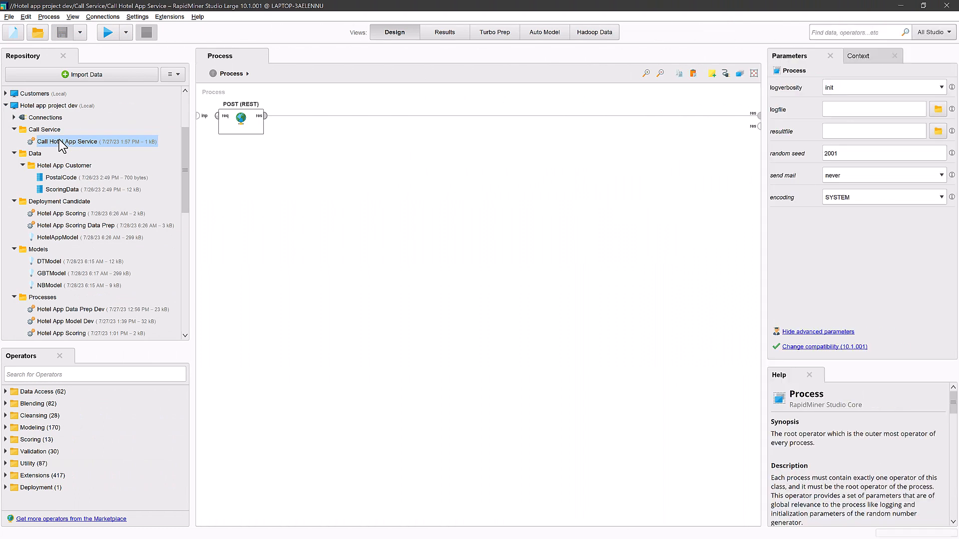
In RapidMiner Studio, inspect the request URL and request JSON of the POST (REST) operator in Call Hotel App Service
click(239, 122)
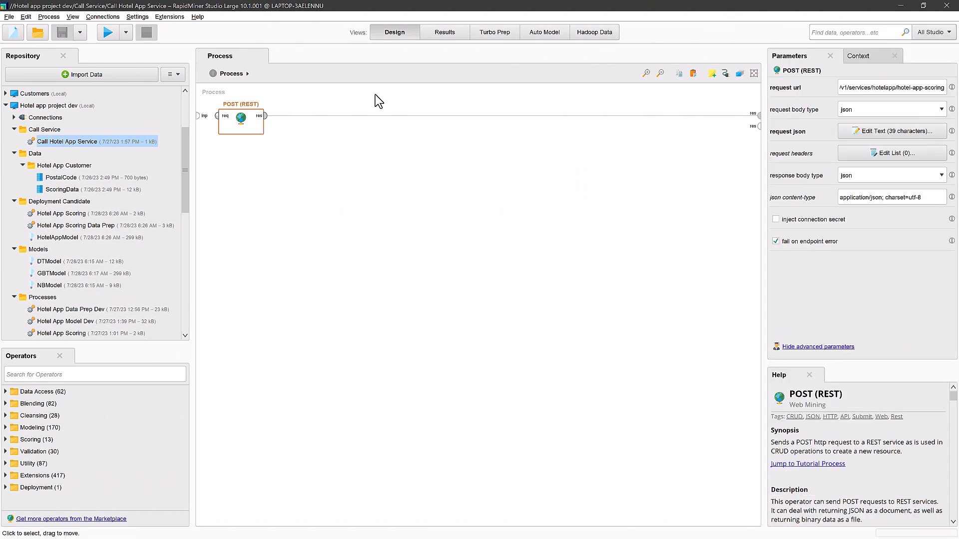
drag(840, 87, 957, 86)
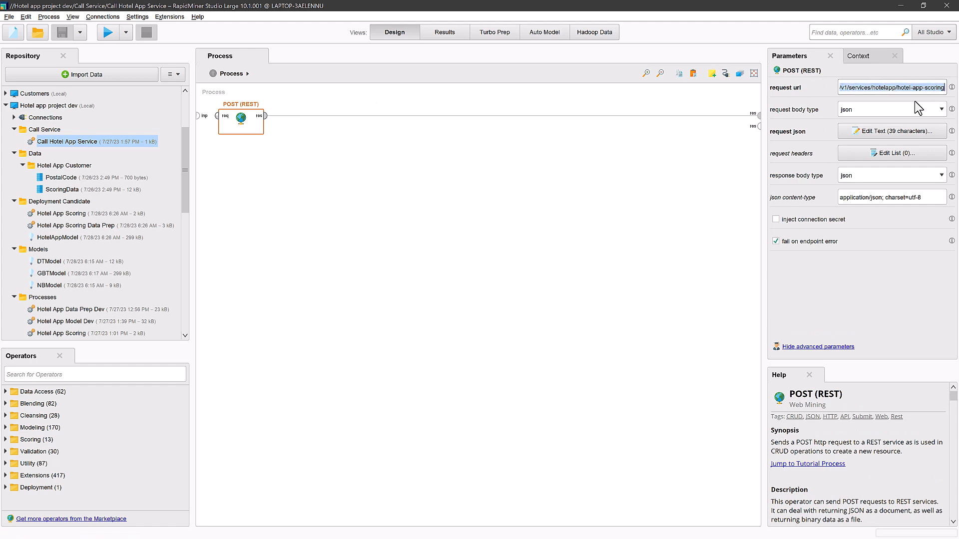
click(853, 133)
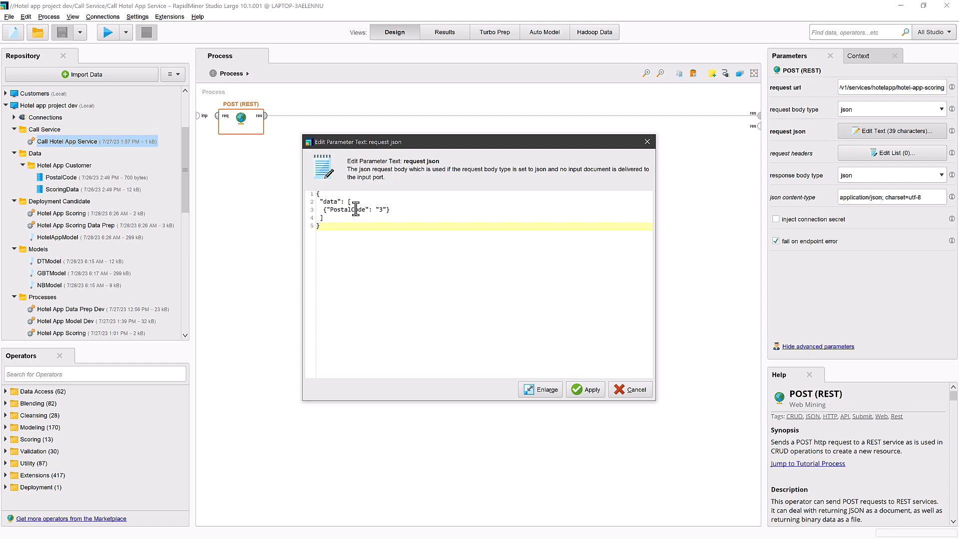
drag(324, 210, 406, 210)
key(ctrl+c)
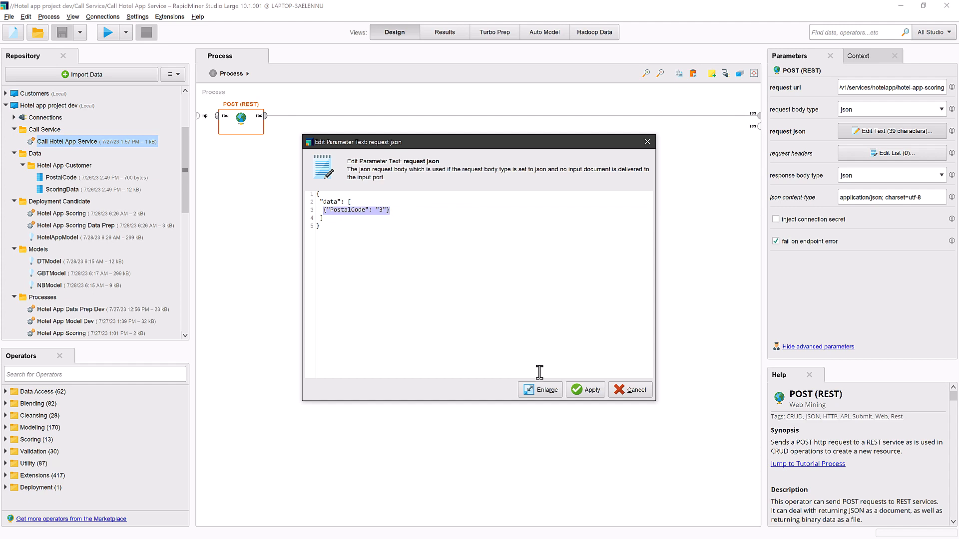
click(592, 390)
Run Call Hotel App Service for postal code 3, view the scoring response and return to the process design
click(208, 144)
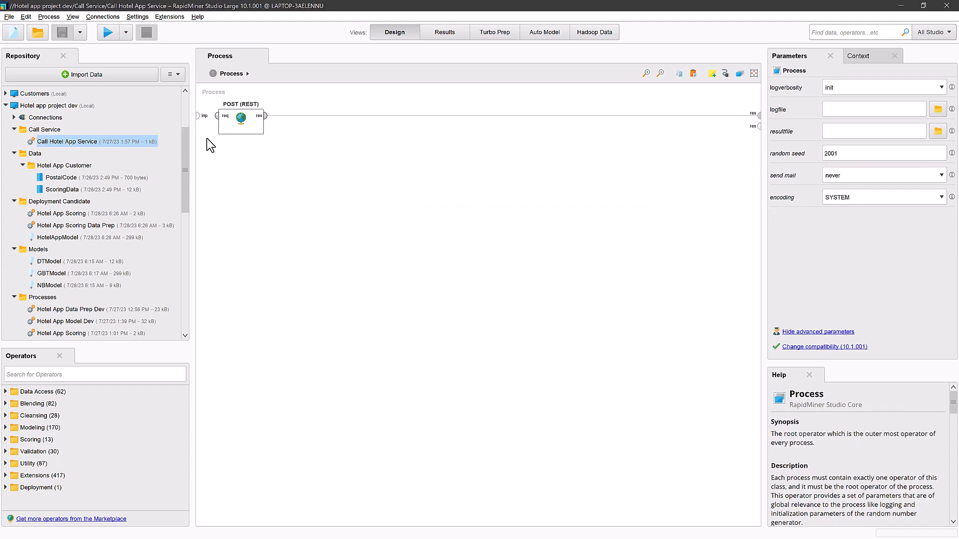
click(107, 33)
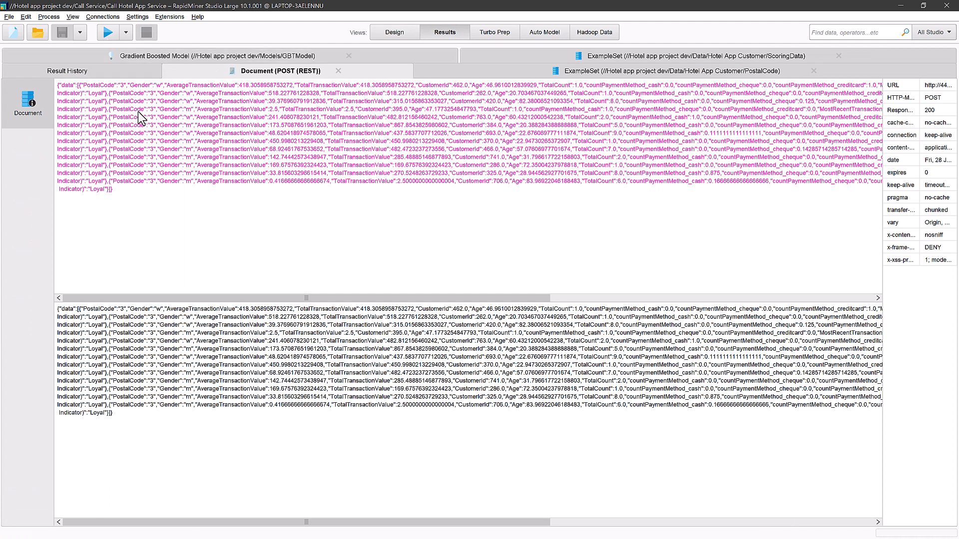
click(382, 33)
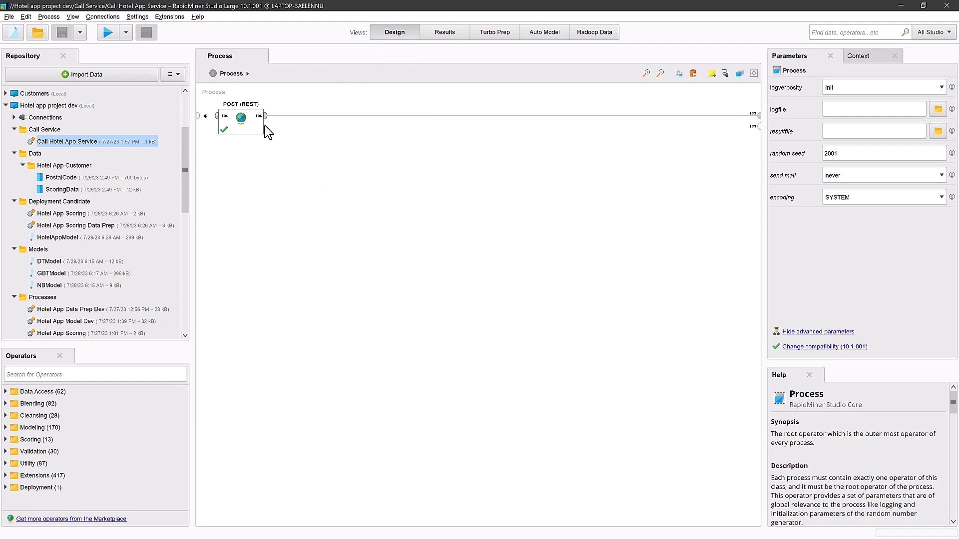
Add a second data entry, {"PostalCode": "7"}, after the existing one in the POST (REST) operator's request JSON
click(250, 128)
click(878, 134)
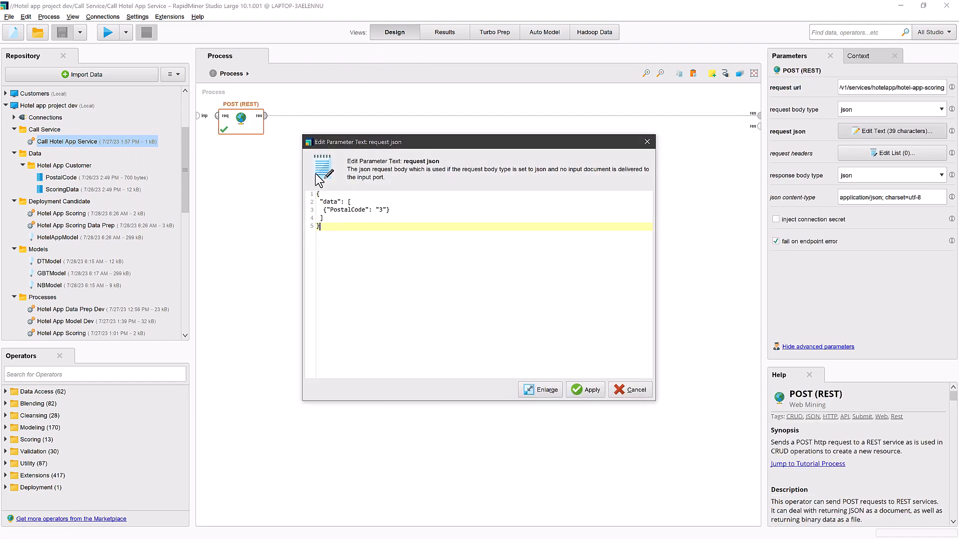
click(411, 210)
text(,)
key(Return)
key(ctrl+v)
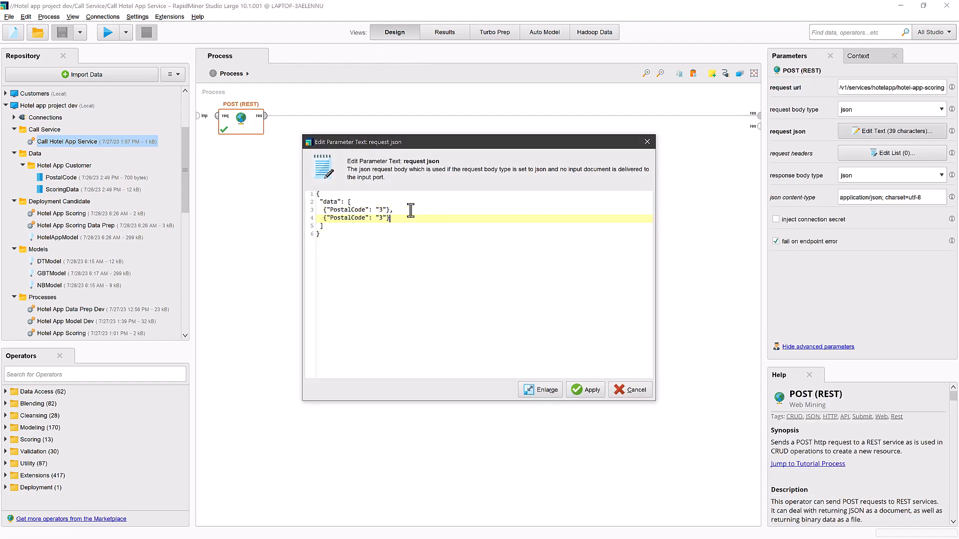
click(588, 389)
Run the service call for postal codes 3 and 7, return to the design and view the education project's Deployment folder
click(107, 32)
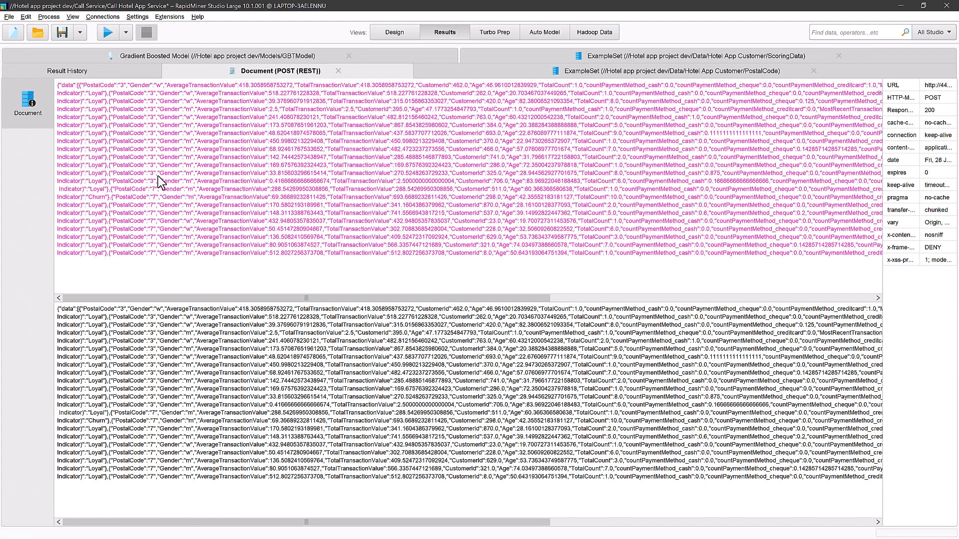
click(387, 33)
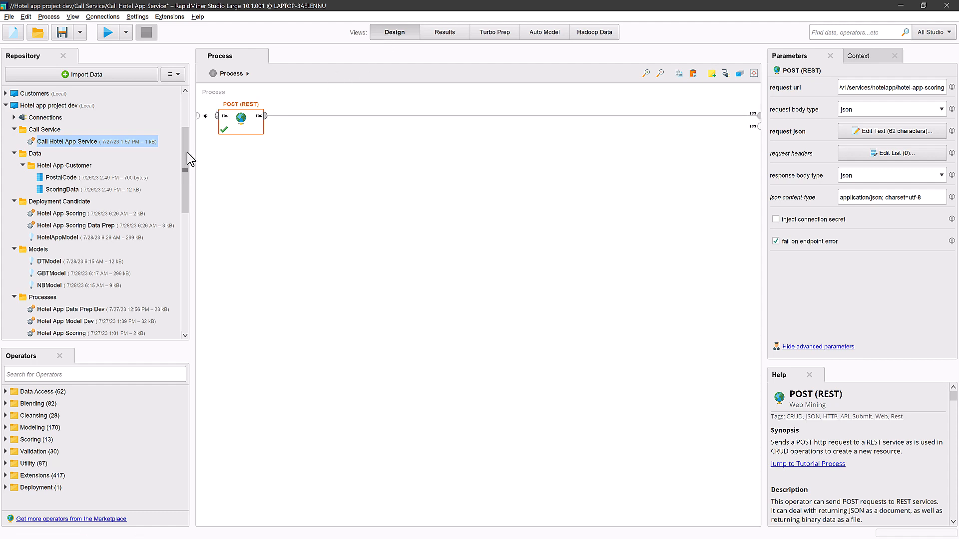
drag(185, 154, 181, 193)
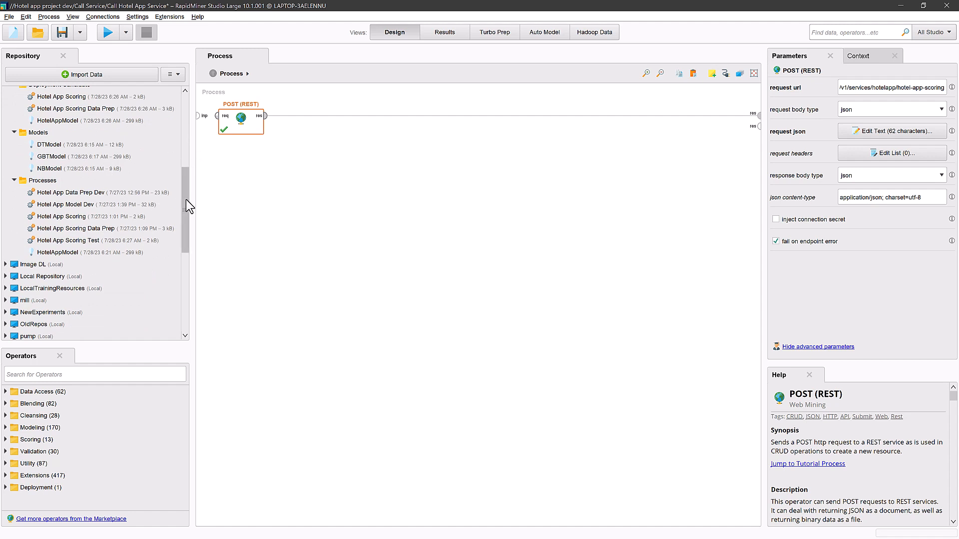
drag(186, 199, 172, 280)
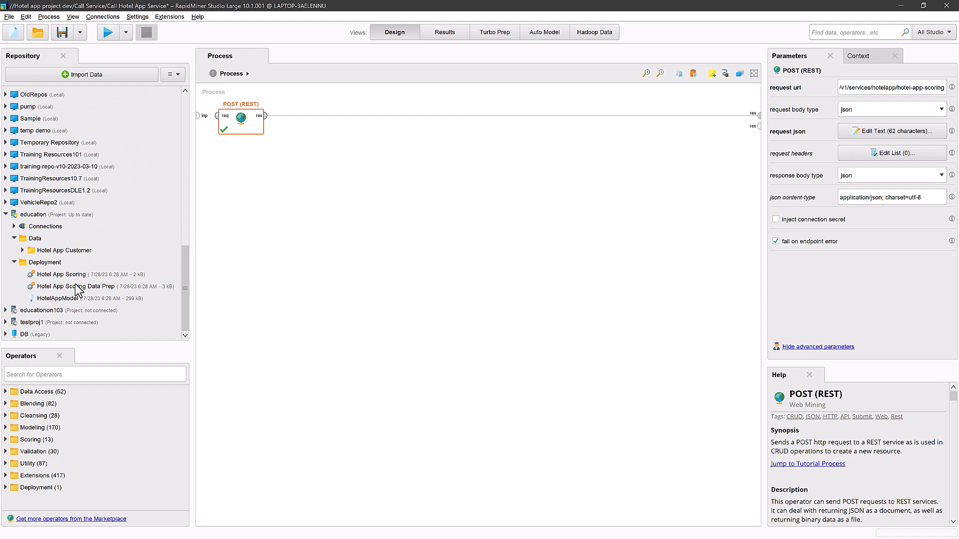